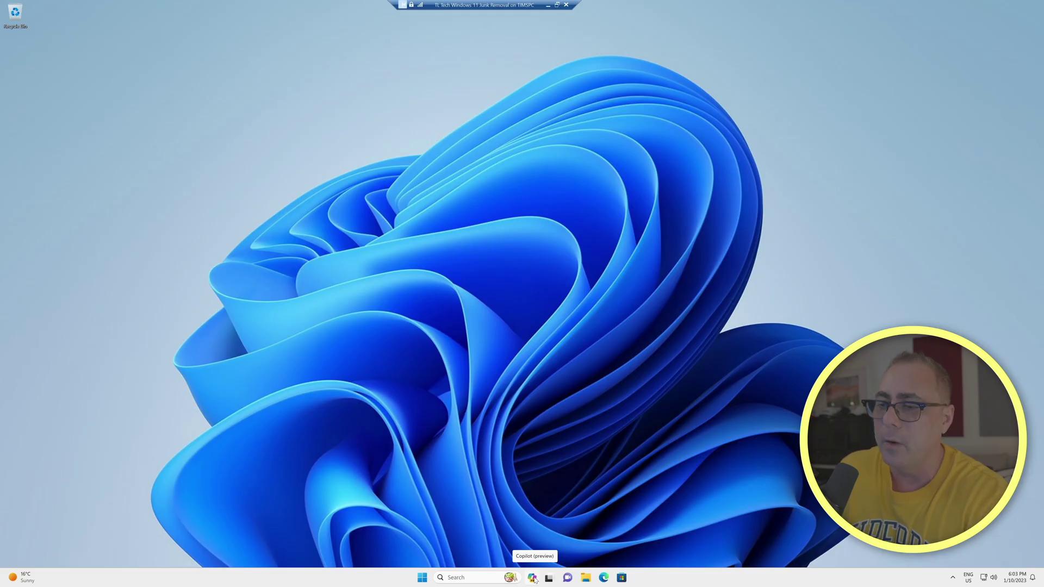
Open and close the Copilot side panel, then launch the Settings app
click(533, 578)
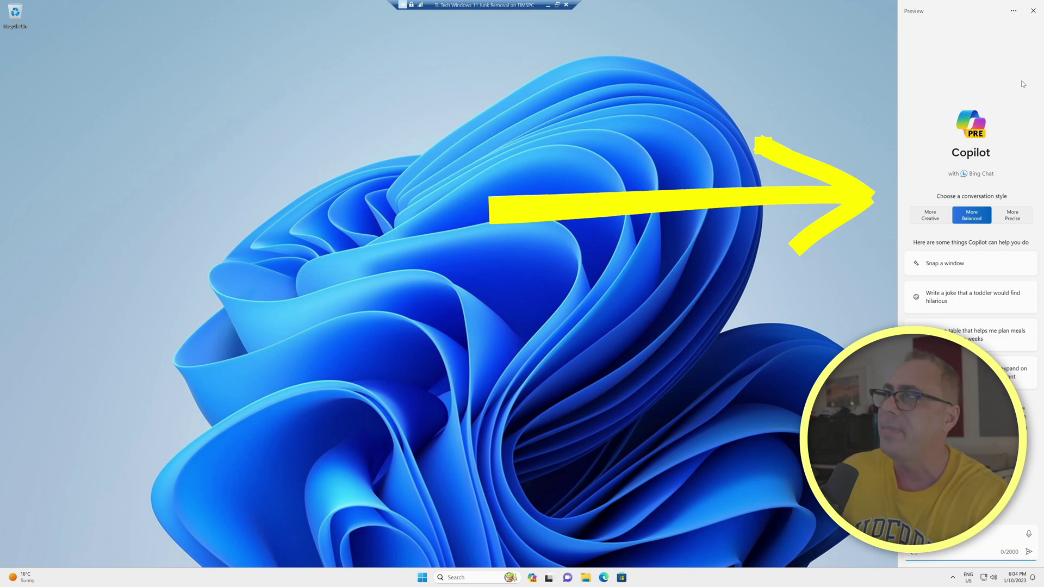
key(super+c)
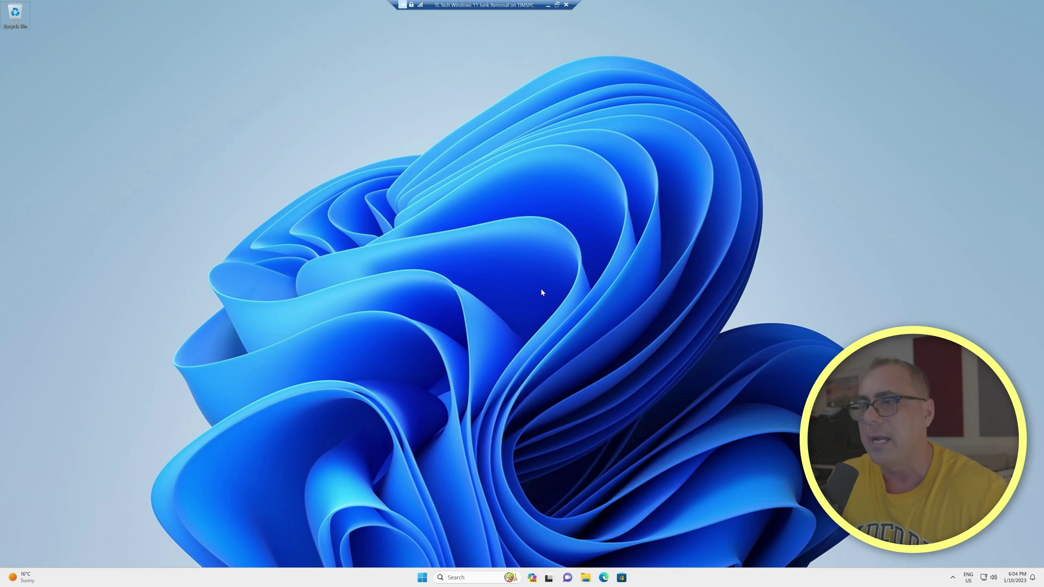
key(super+i)
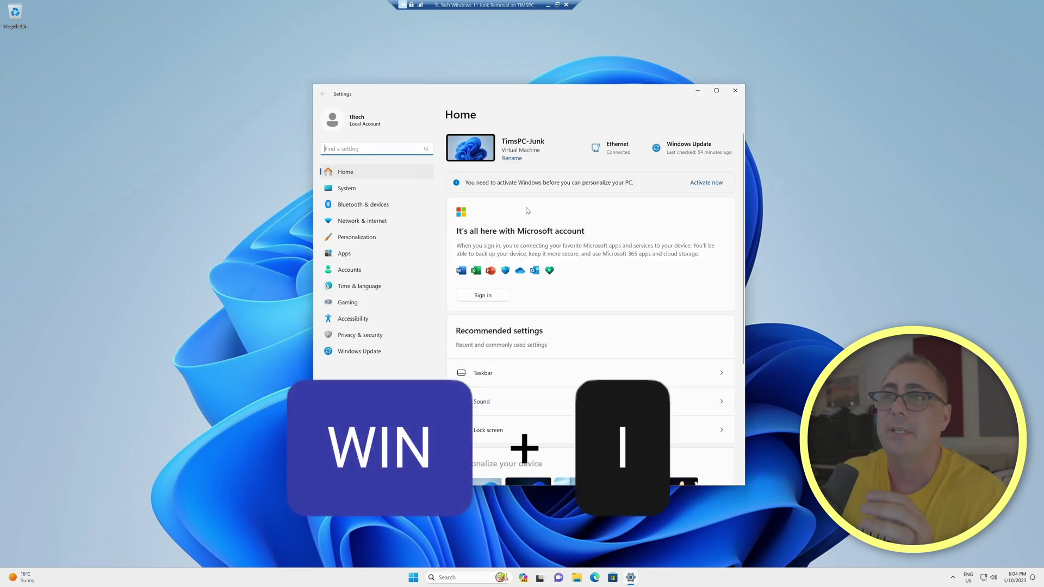
right_click(414, 577)
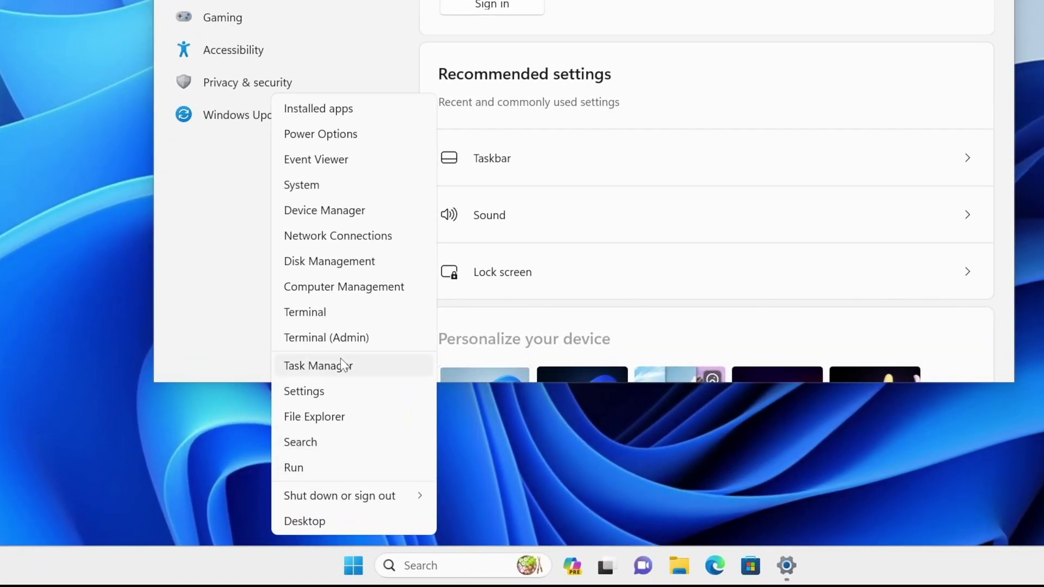
click(337, 387)
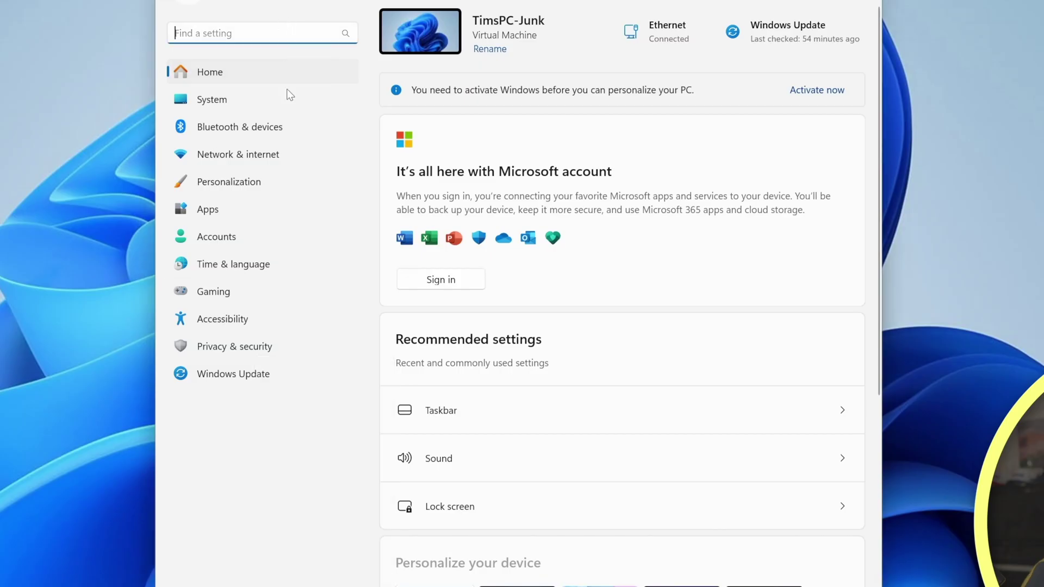
In Personalization > Taskbar, switch Copilot (preview) off and then back on
click(242, 184)
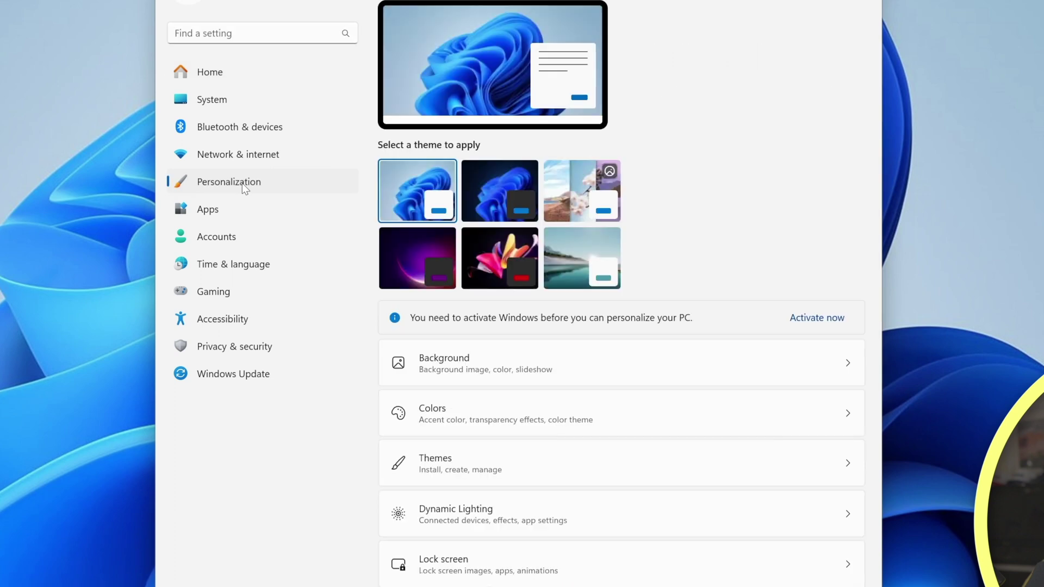
scroll(549, 240, down, 5)
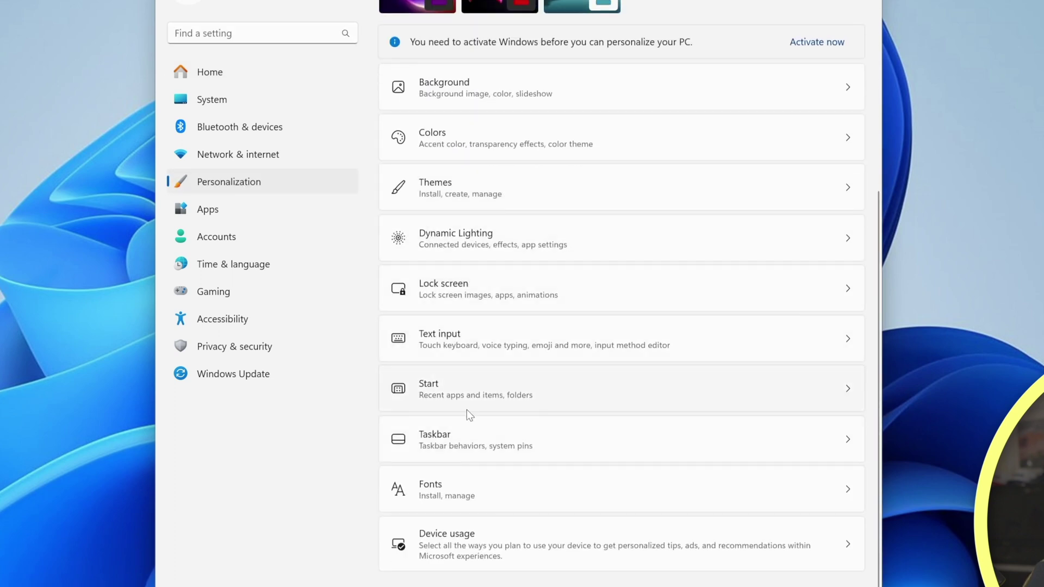
click(484, 440)
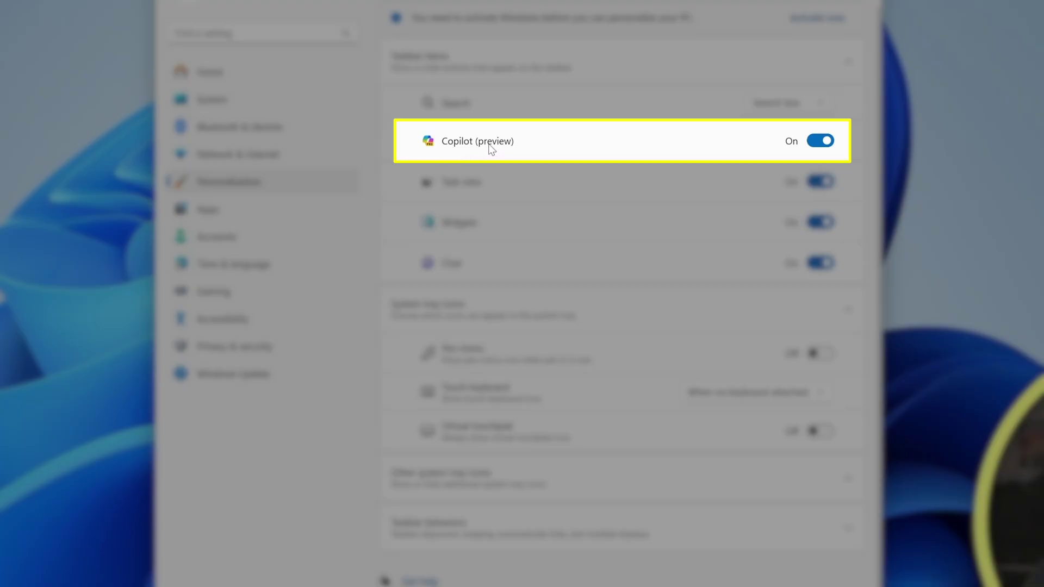
click(820, 142)
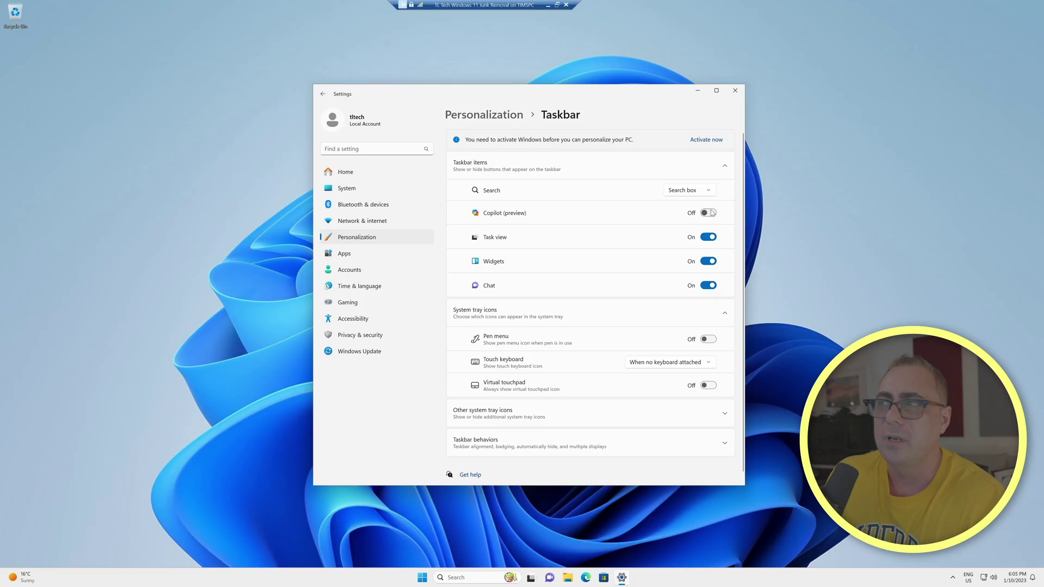
click(708, 212)
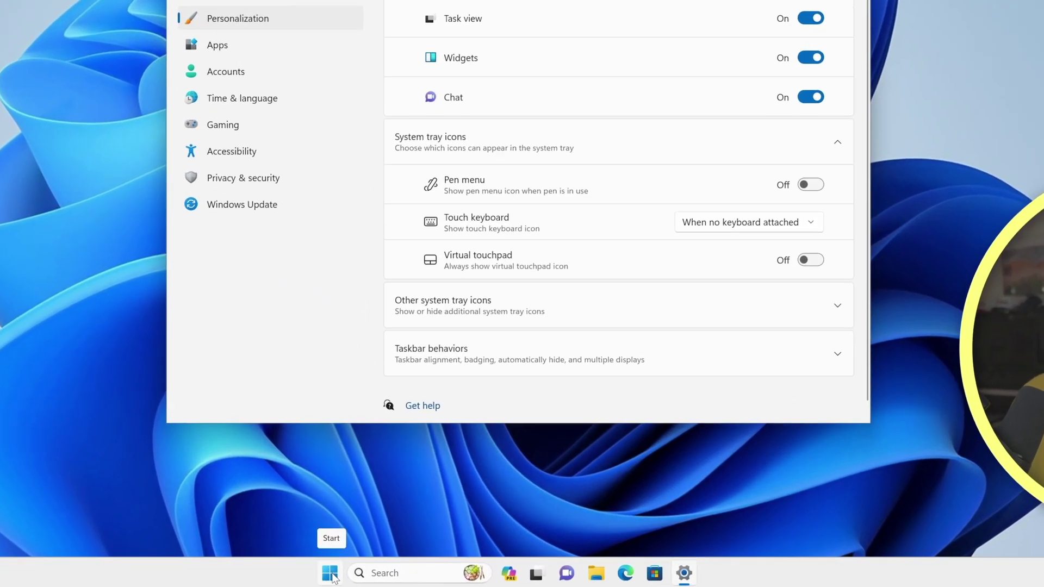
Search Start for 'regedit' and run Registry Editor as administrator
click(414, 578)
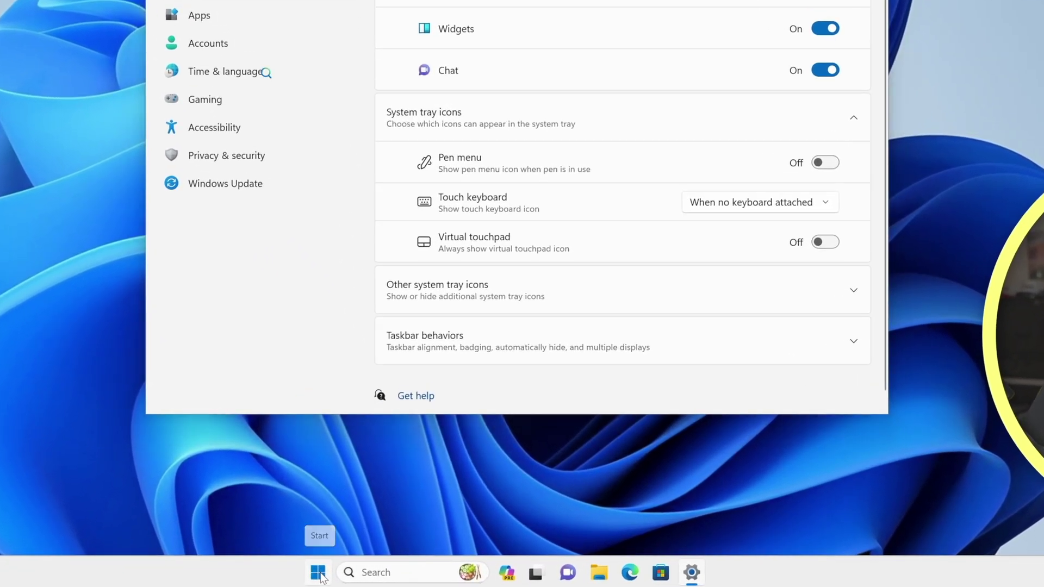
click(319, 575)
click(320, 574)
text(re)
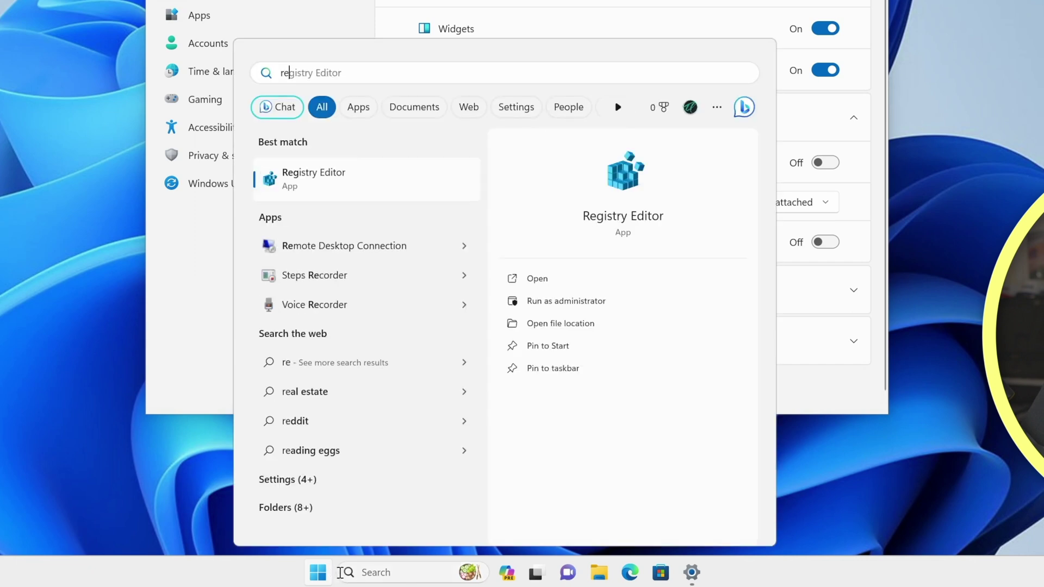
text(gedit)
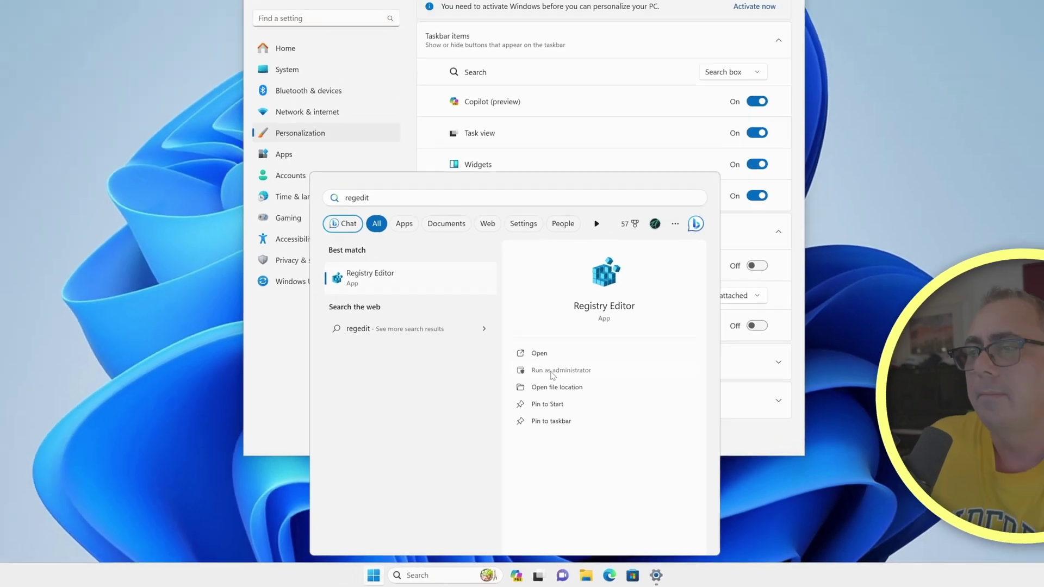
click(553, 302)
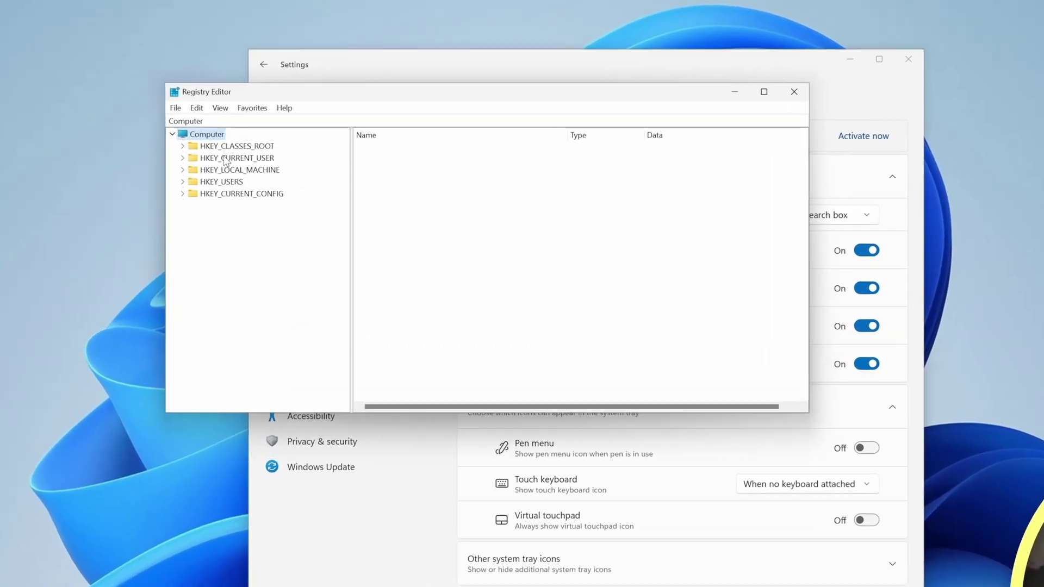
Expand HKEY_CURRENT_USER > Software > Microsoft > Windows > CurrentVersion > Explorer
click(226, 158)
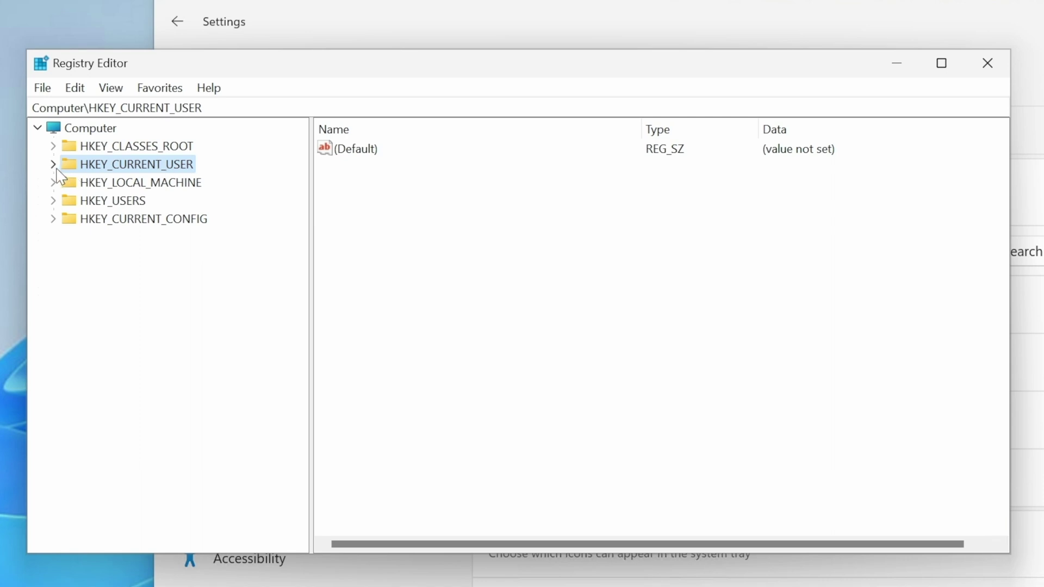
click(52, 164)
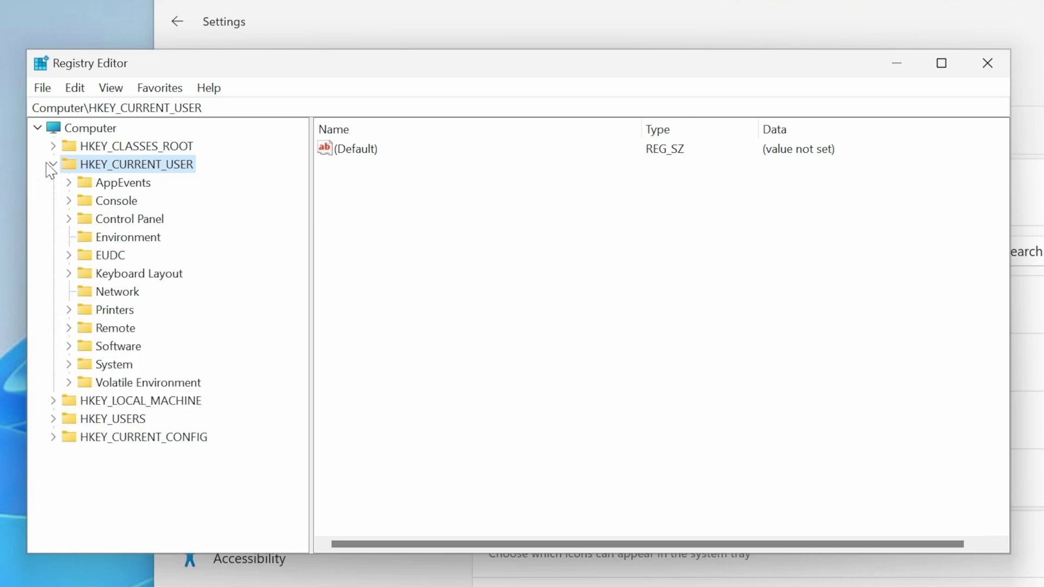
click(69, 347)
scroll(73, 357, down, 2)
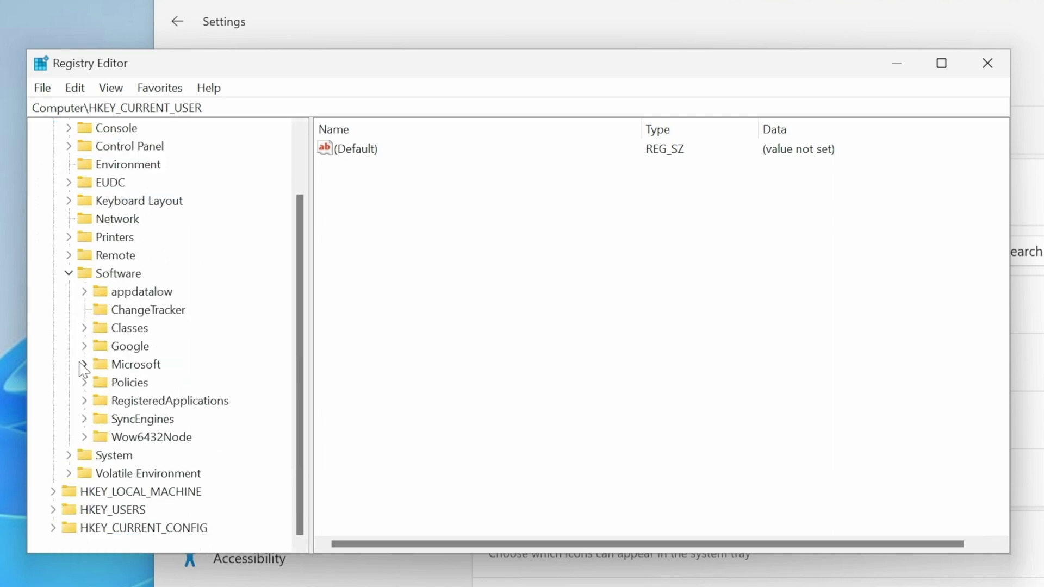
click(84, 365)
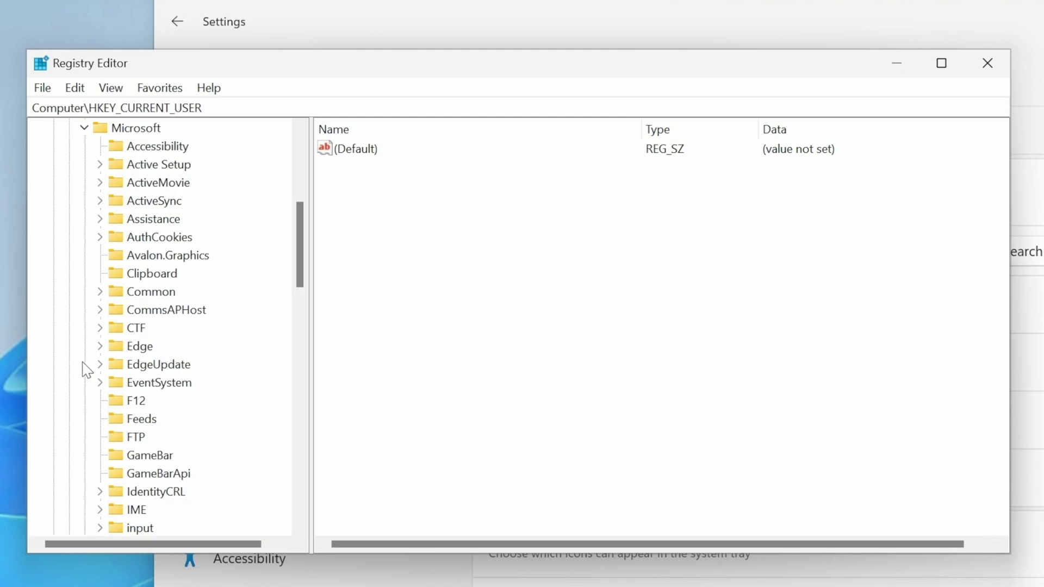
scroll(86, 367, down, 20)
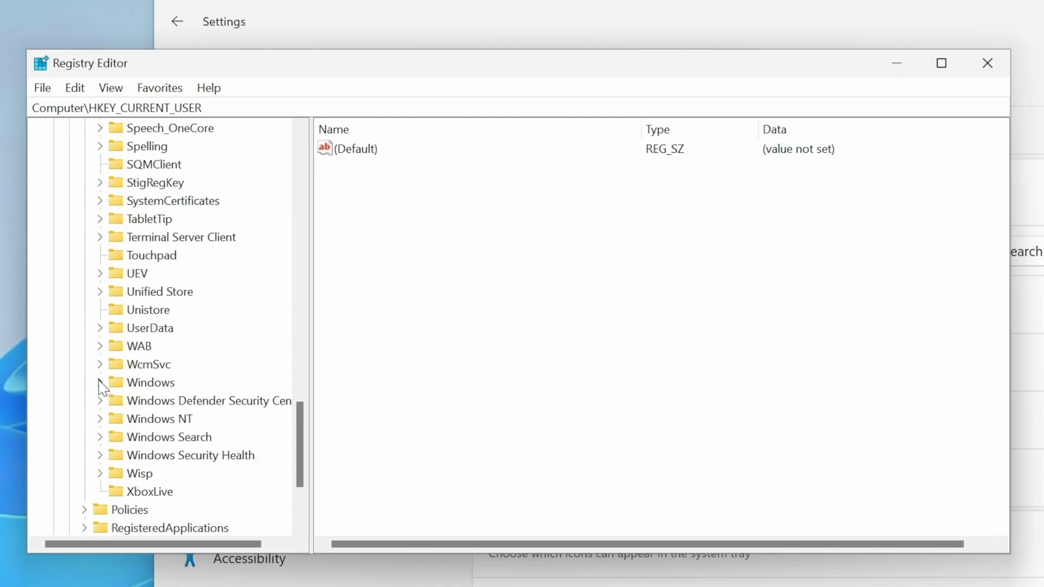
click(100, 382)
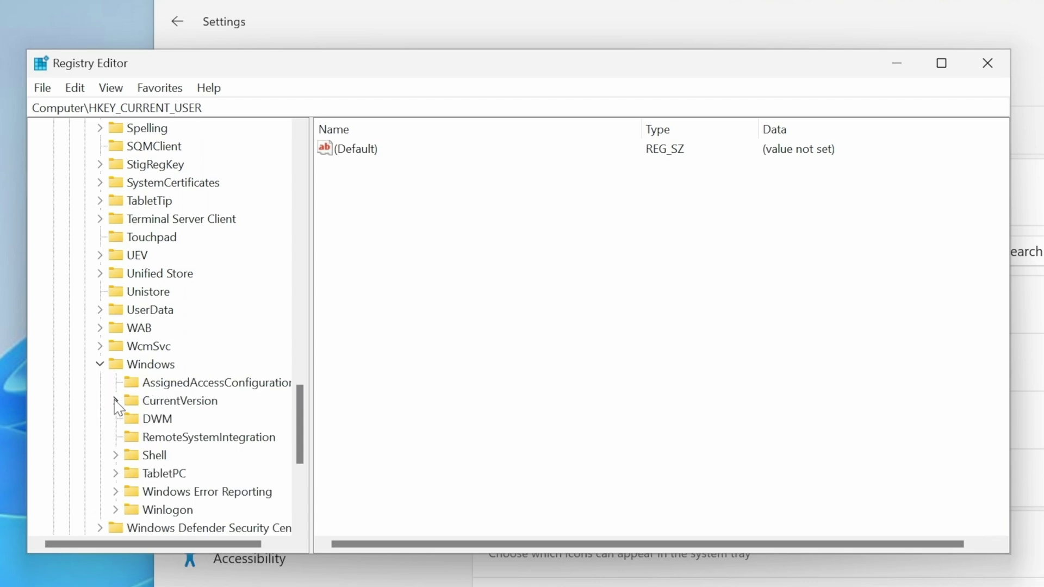
click(116, 401)
scroll(111, 403, down, 9)
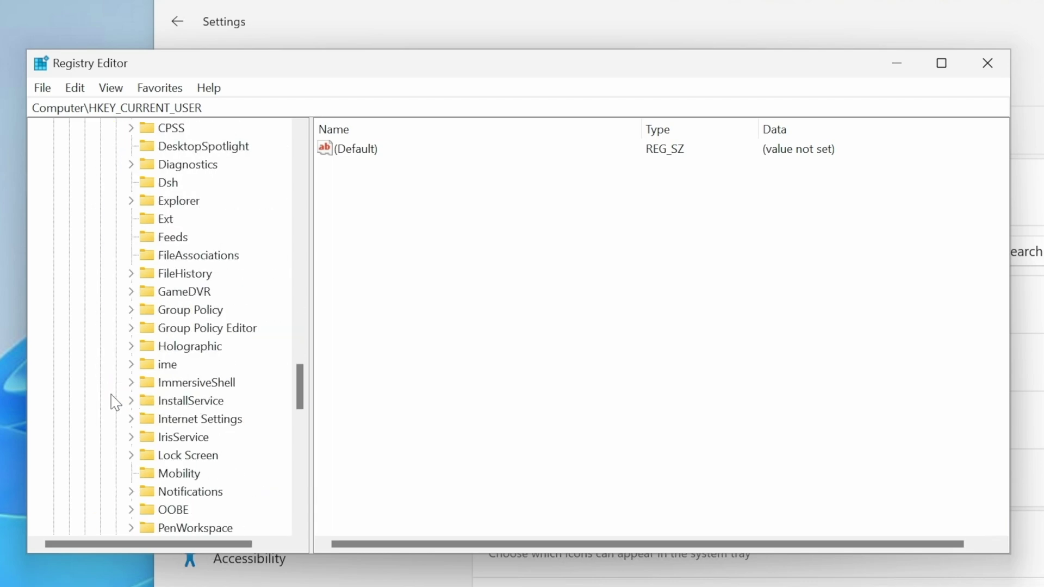
scroll(111, 402, up, 2)
click(131, 310)
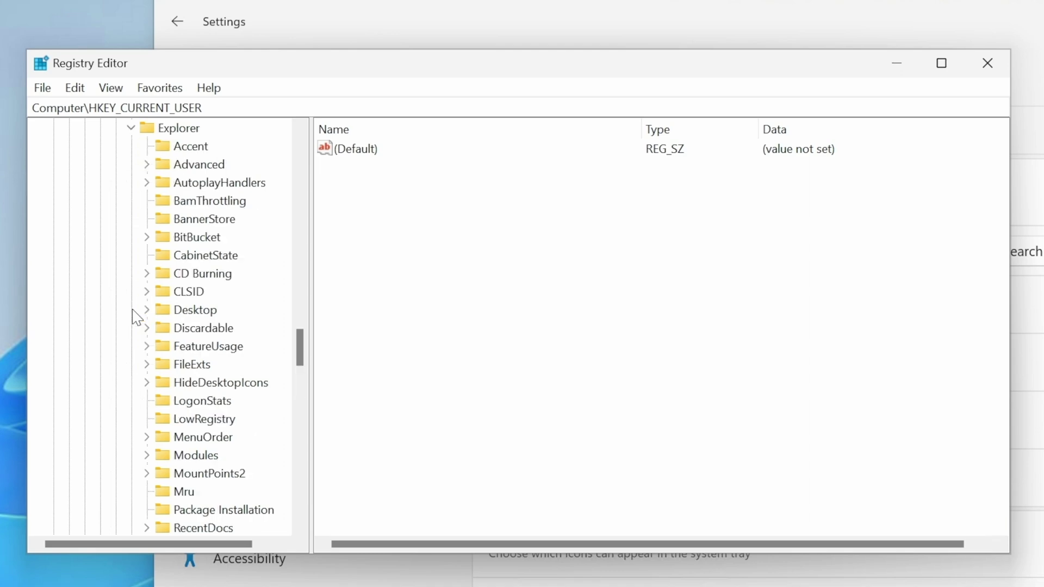
Select the Advanced key and change ShowCopilotButton's value data from 1 to 0
click(197, 165)
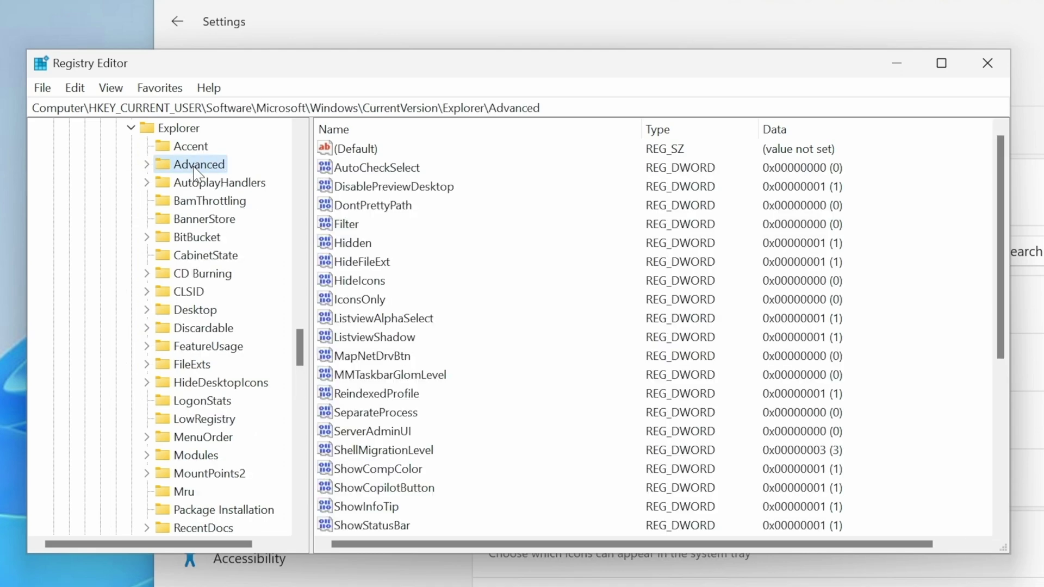
click(383, 487)
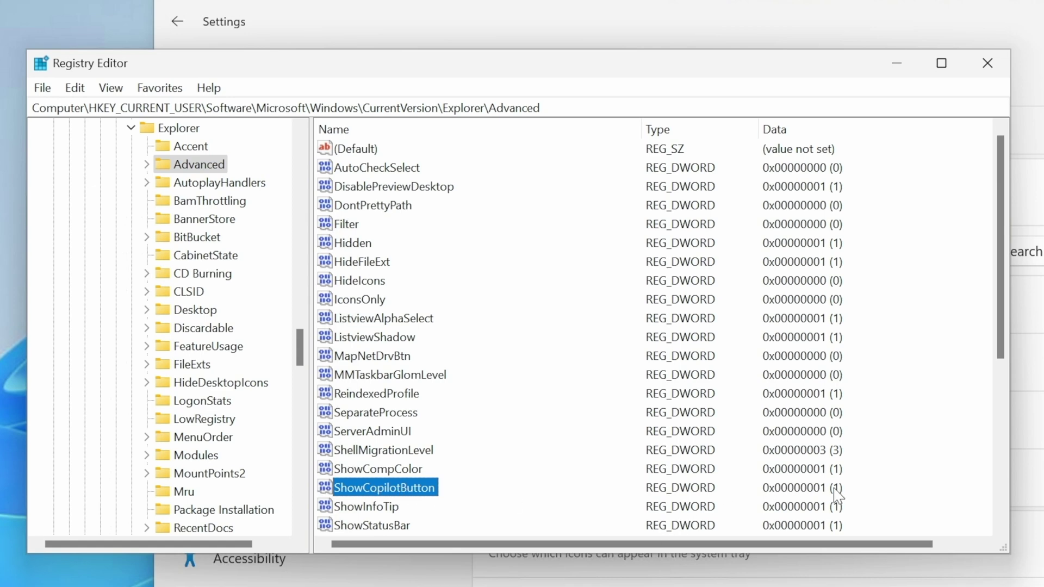
double_click(396, 488)
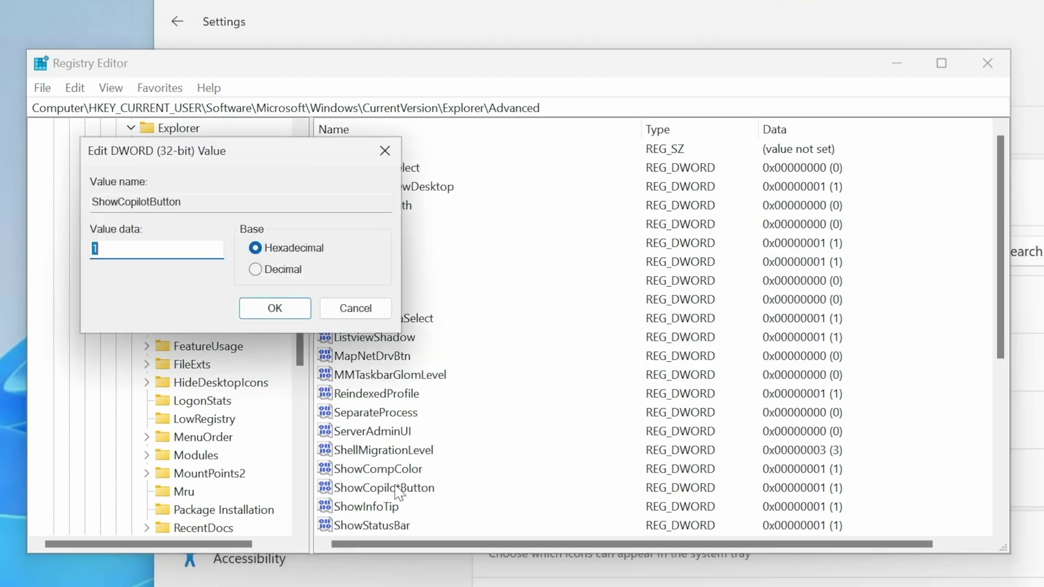
text(0)
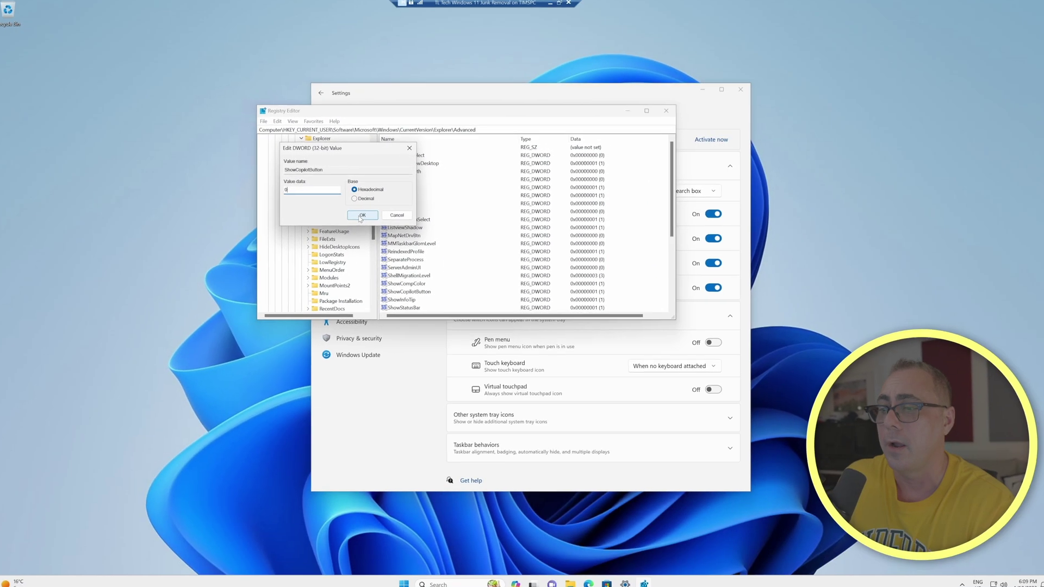
click(268, 315)
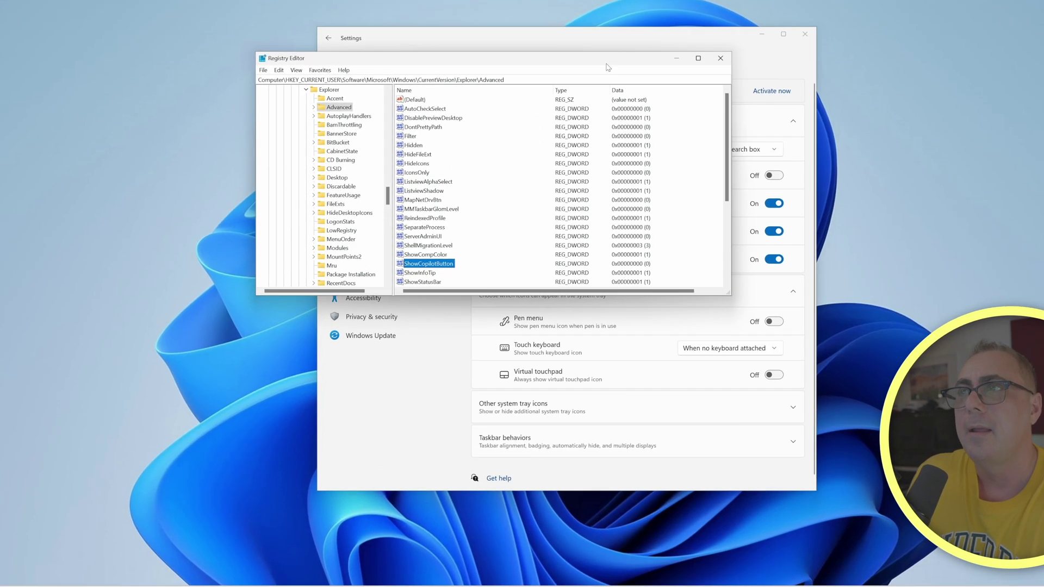
Return to Settings and open Personalization > Taskbar to check the Copilot toggle
drag(607, 67, 425, 306)
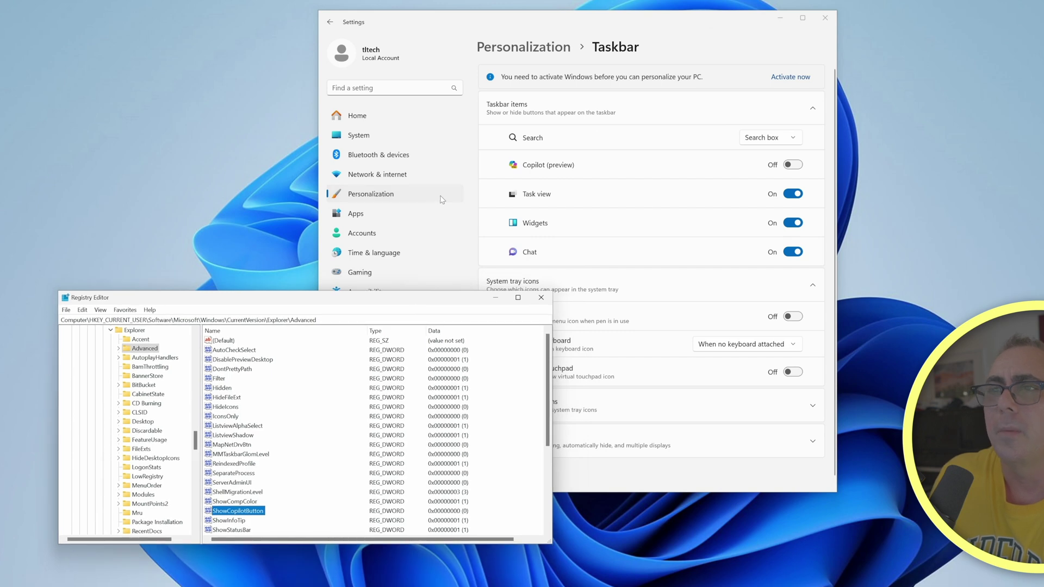
click(379, 174)
click(378, 195)
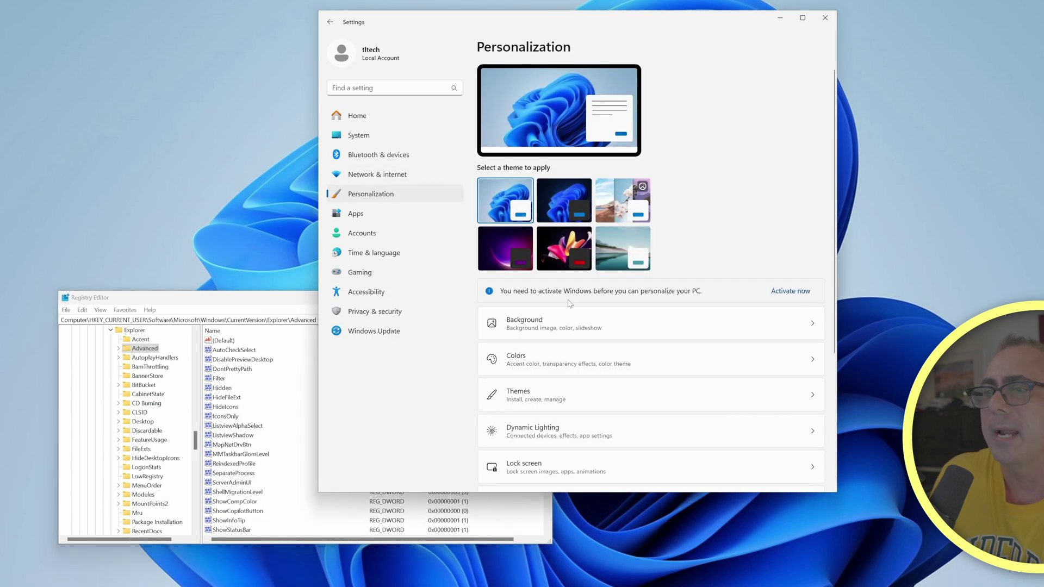
scroll(560, 272, down, 5)
click(562, 348)
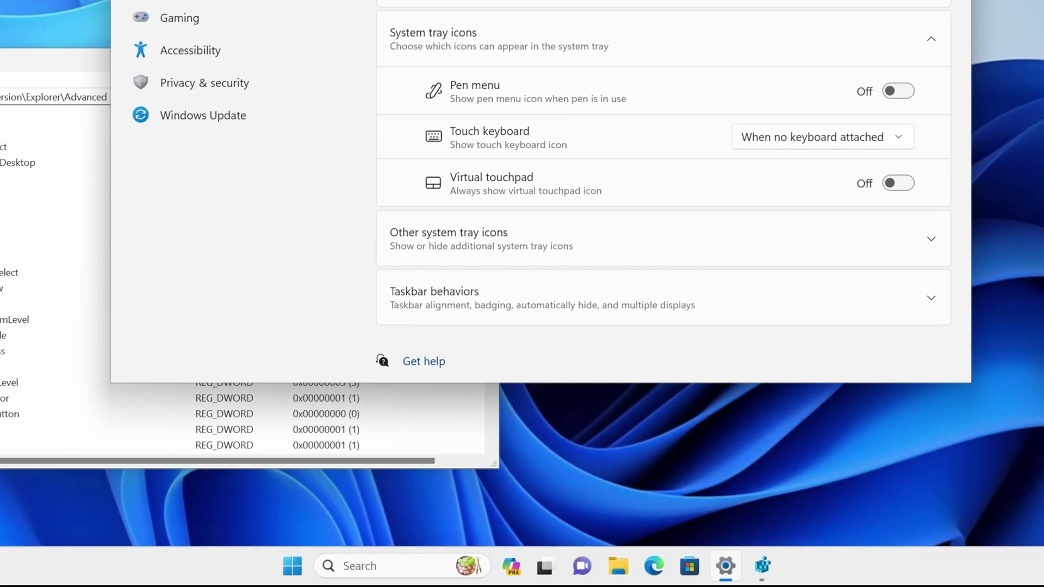
Refresh Registry Editor with F5 to confirm ShowCopilotButton reads 1 again
click(10, 81)
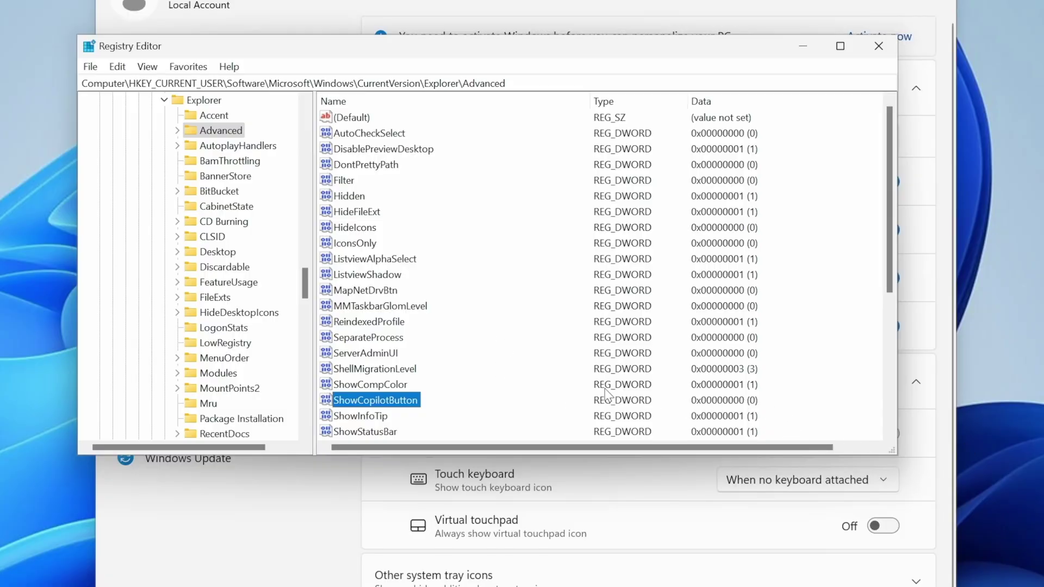
key(F5)
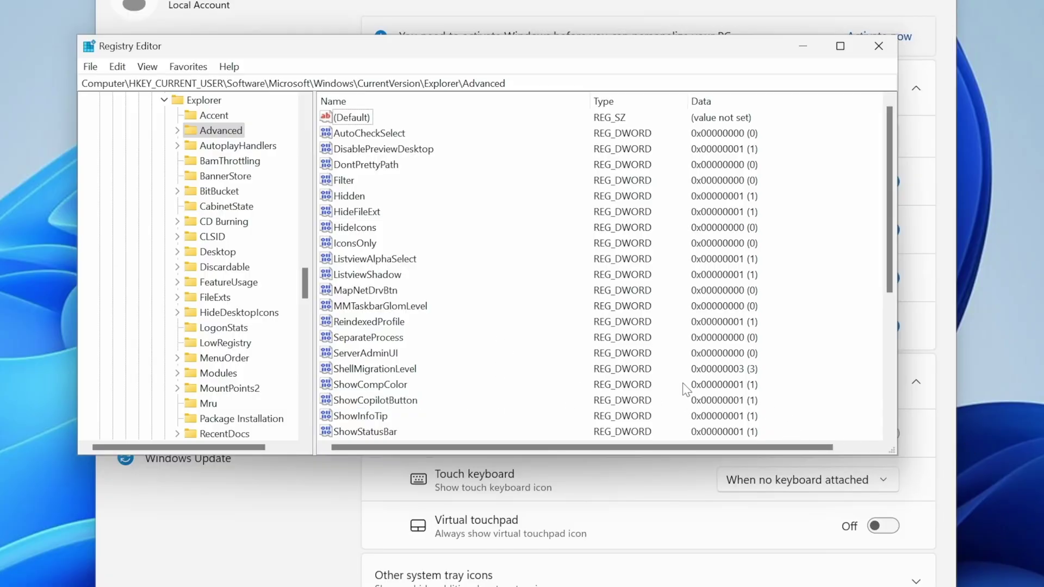
drag(764, 54, 987, 224)
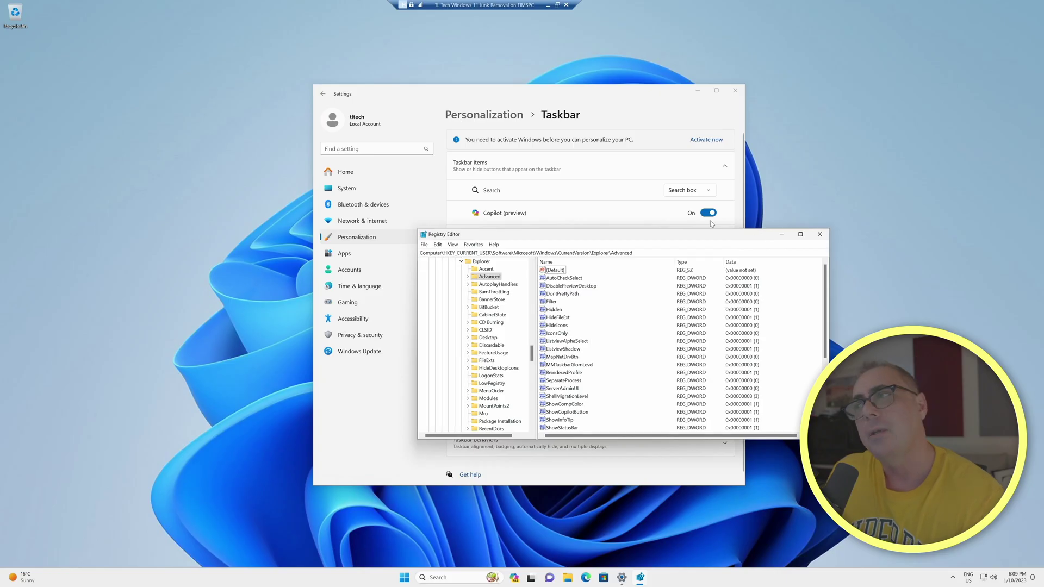
Close Registry Editor and Settings, then launch Edit group policy from a 'gpedit' search
click(819, 235)
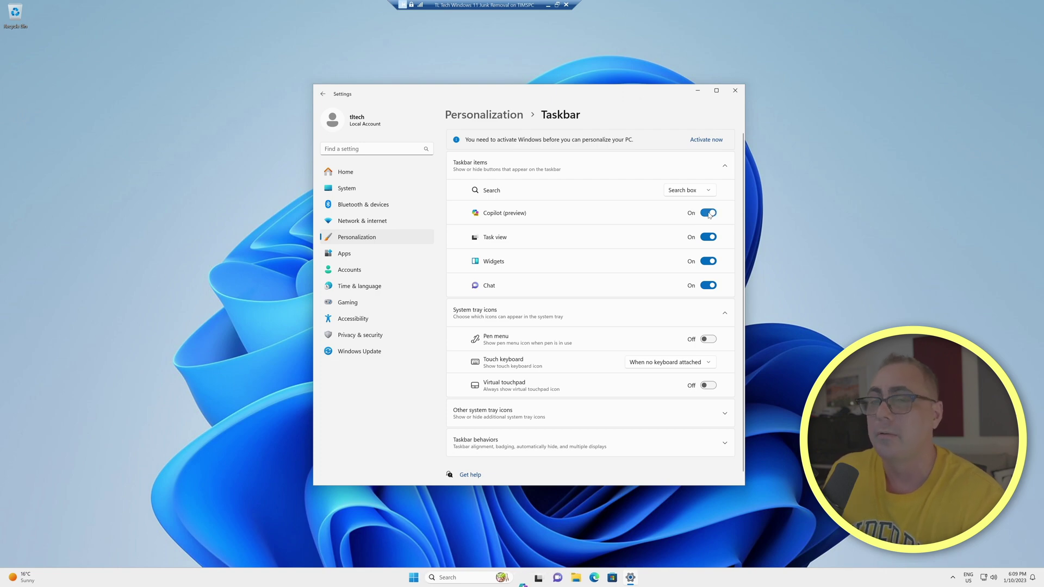
click(734, 91)
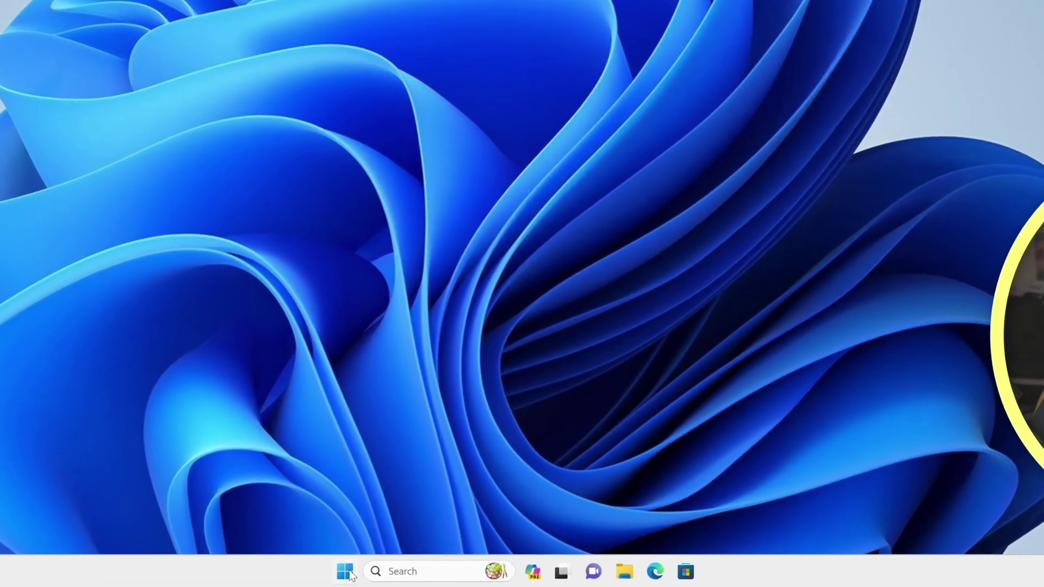
click(347, 573)
text(gpedit)
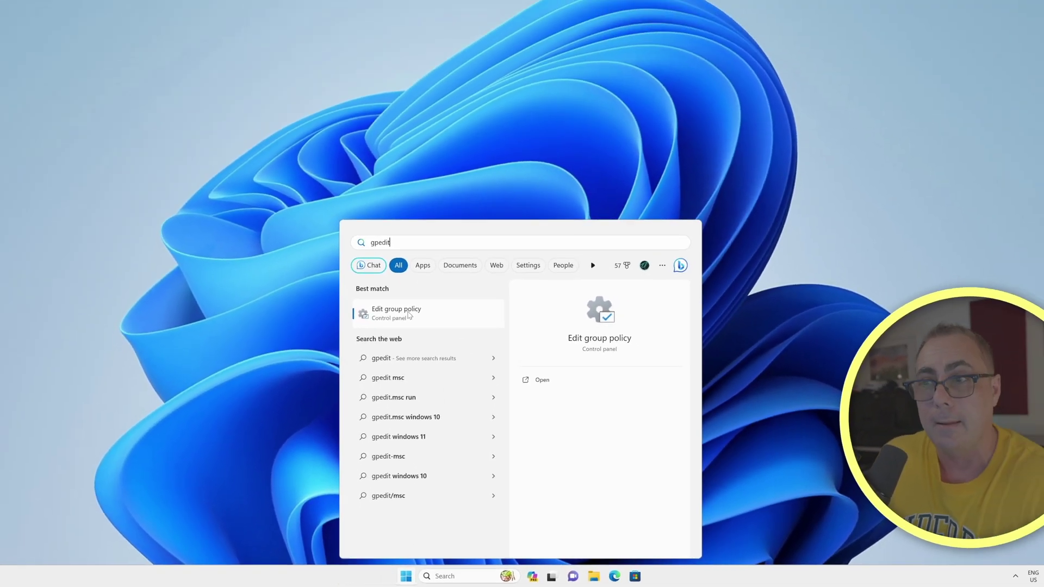
click(409, 315)
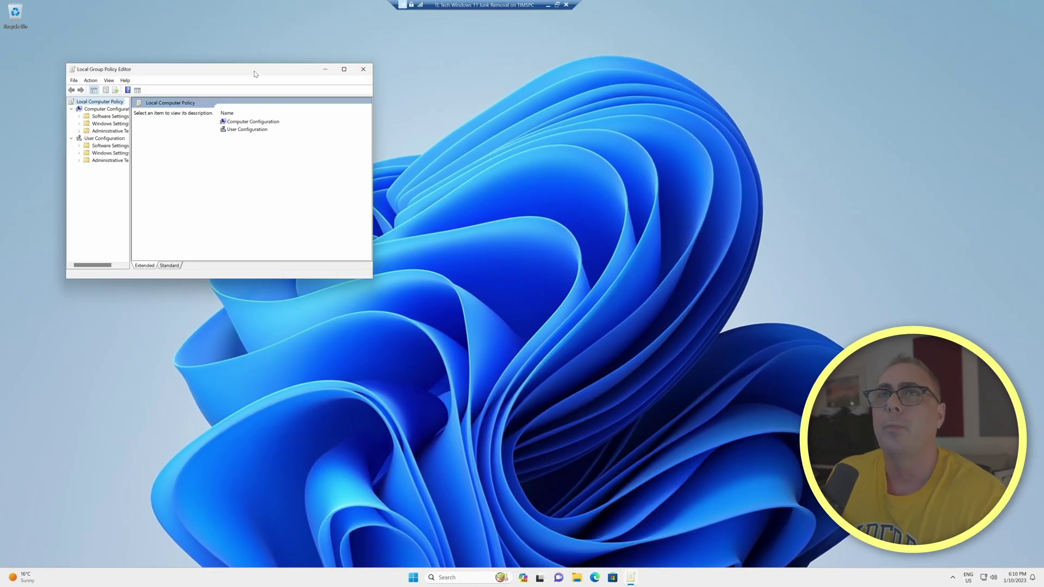
Enlarge the editor and navigate User Configuration > Administrative Templates > Windows Components > Windows Copilot
drag(253, 70, 493, 83)
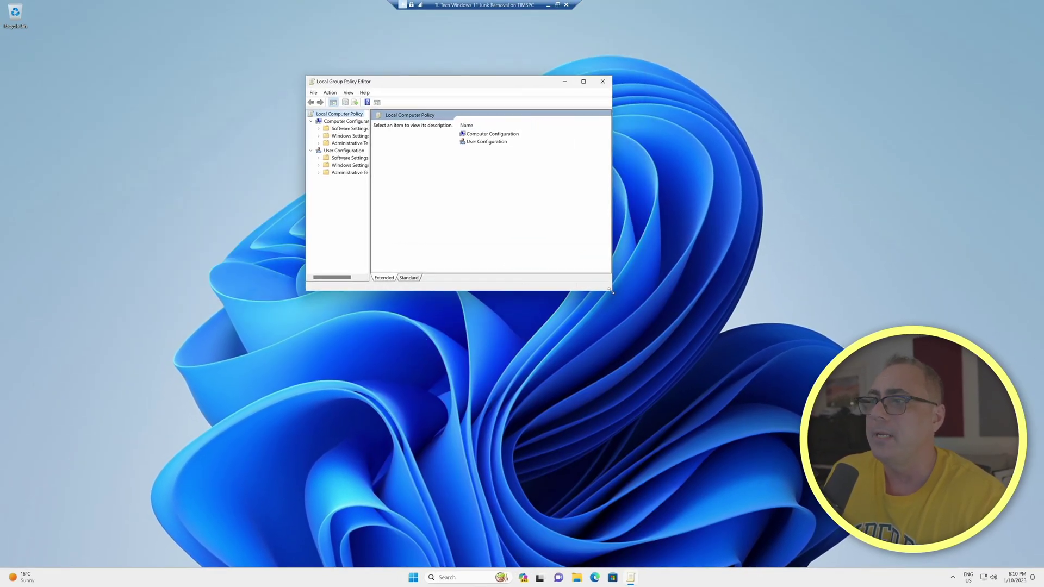
drag(611, 291, 750, 426)
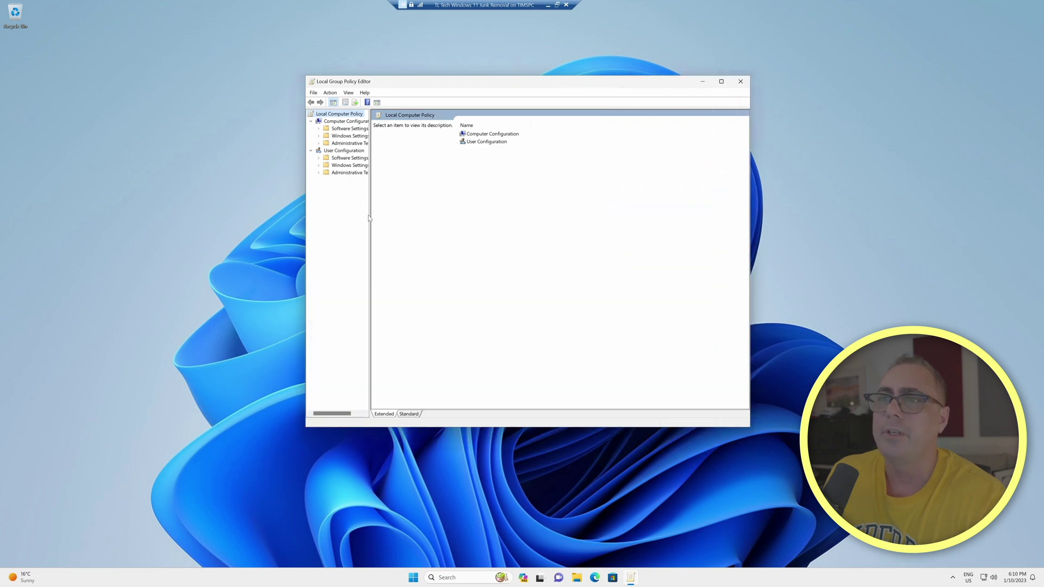
drag(369, 218, 392, 213)
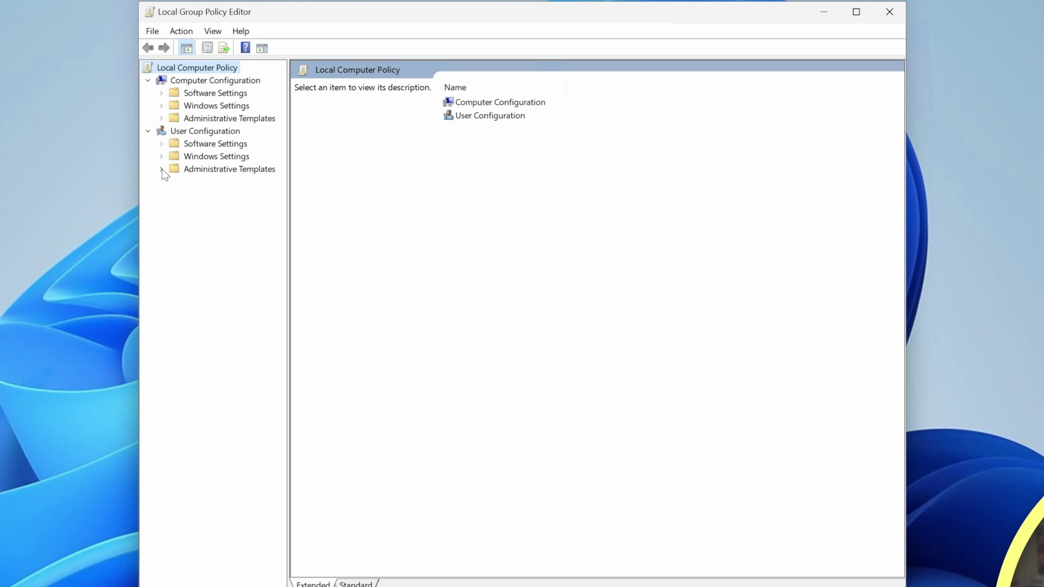
click(161, 169)
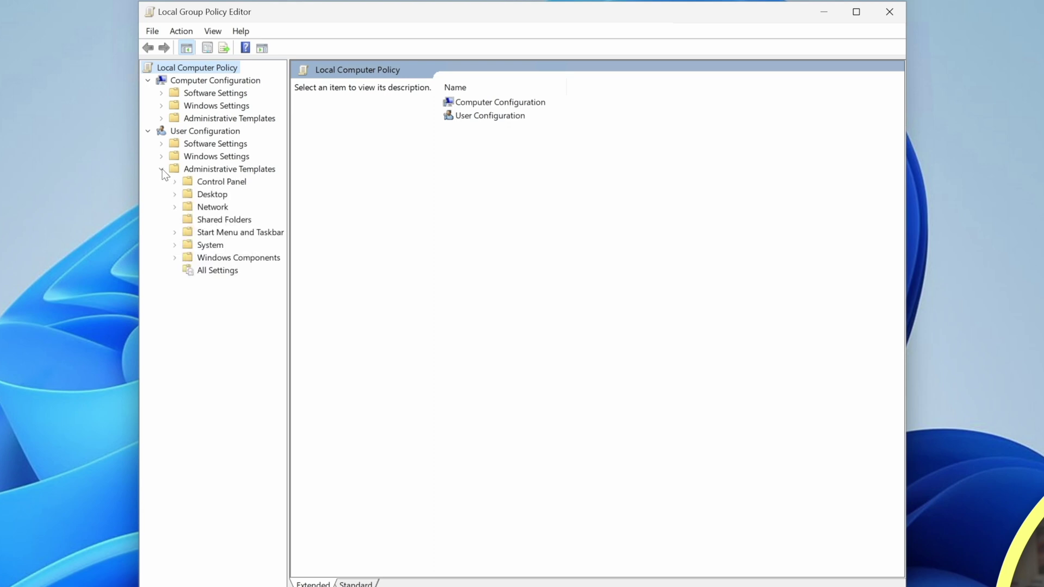
click(175, 258)
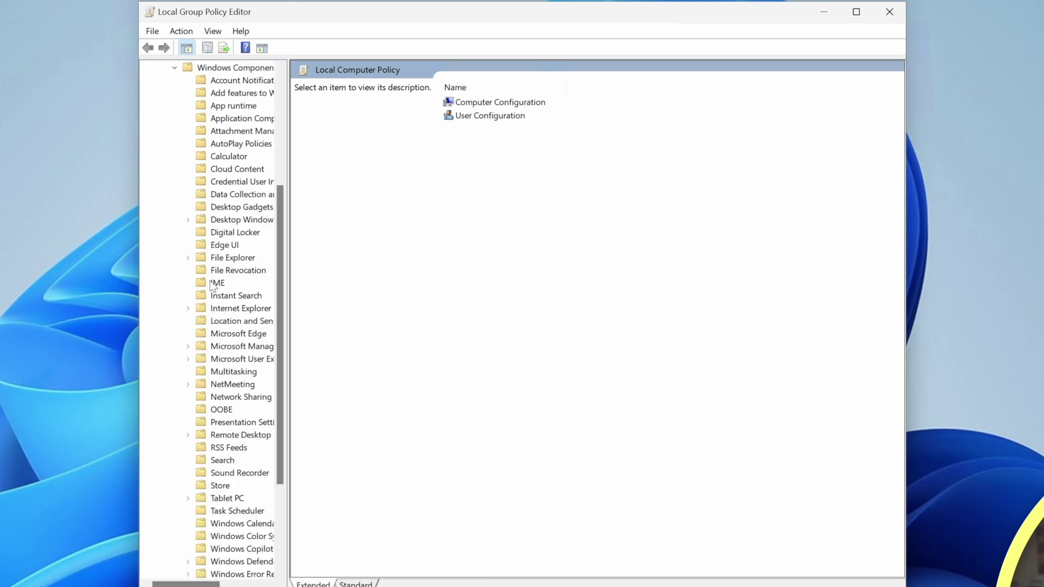
scroll(217, 312, down, 4)
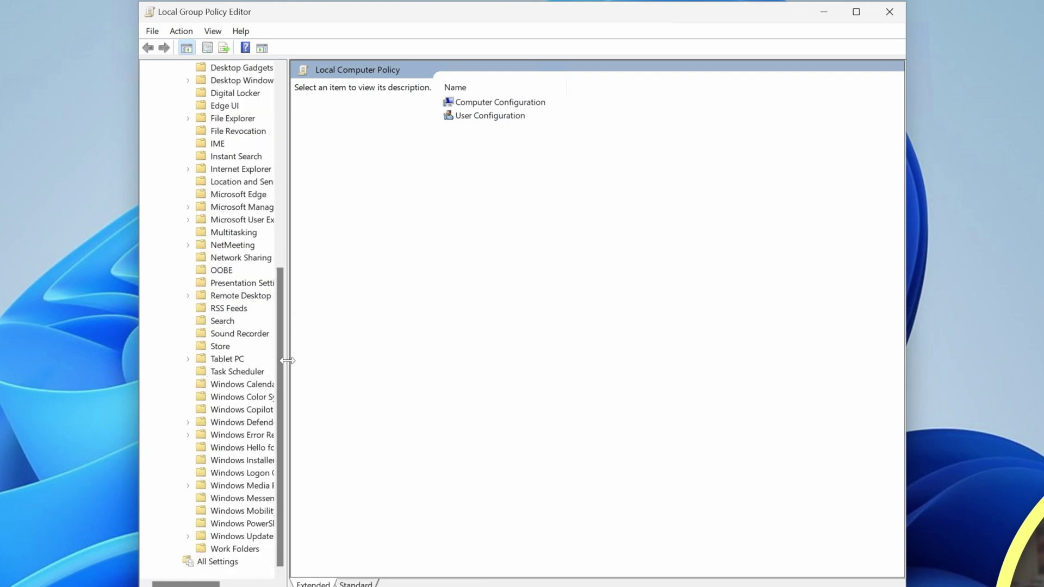
drag(288, 360, 332, 355)
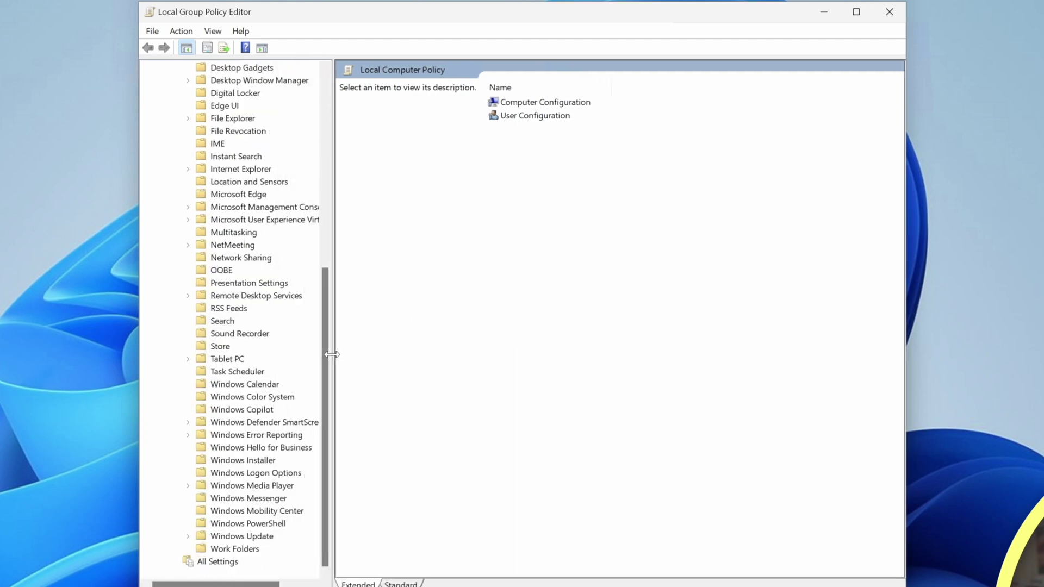
click(243, 411)
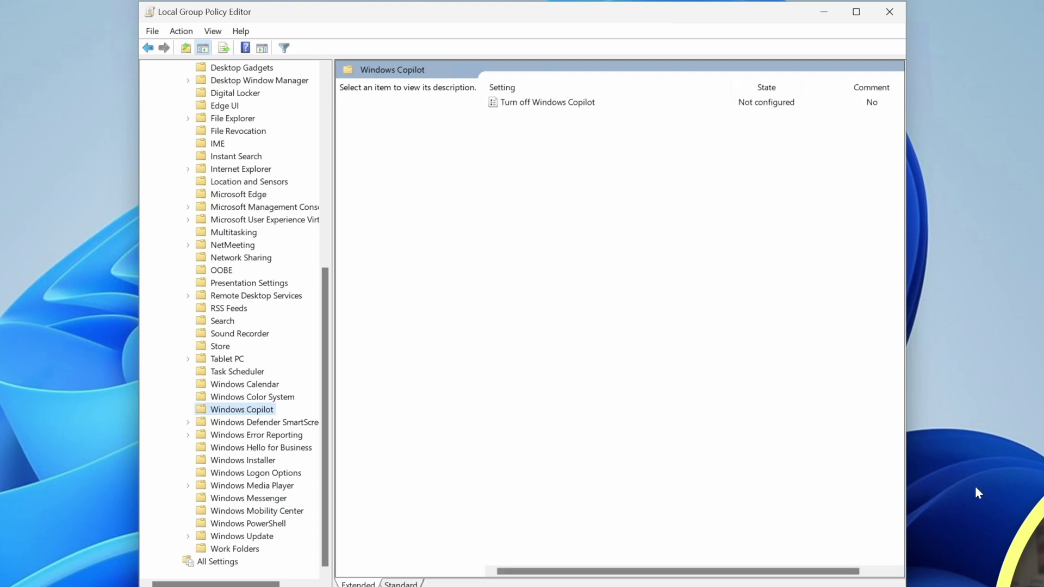
Open the Turn off Windows Copilot policy, choose Disabled, and apply it
drag(904, 436, 968, 435)
click(526, 108)
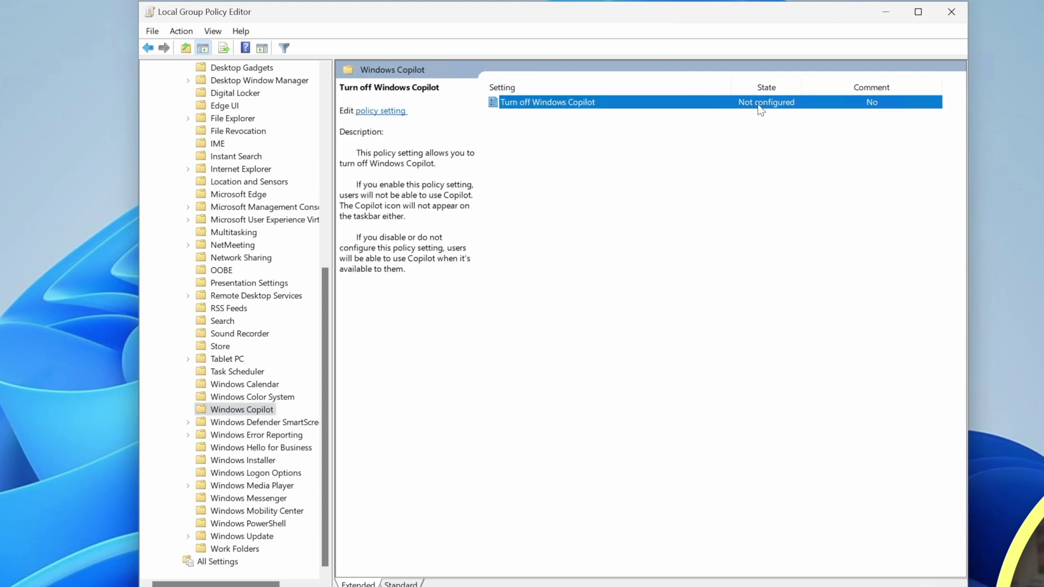
double_click(605, 103)
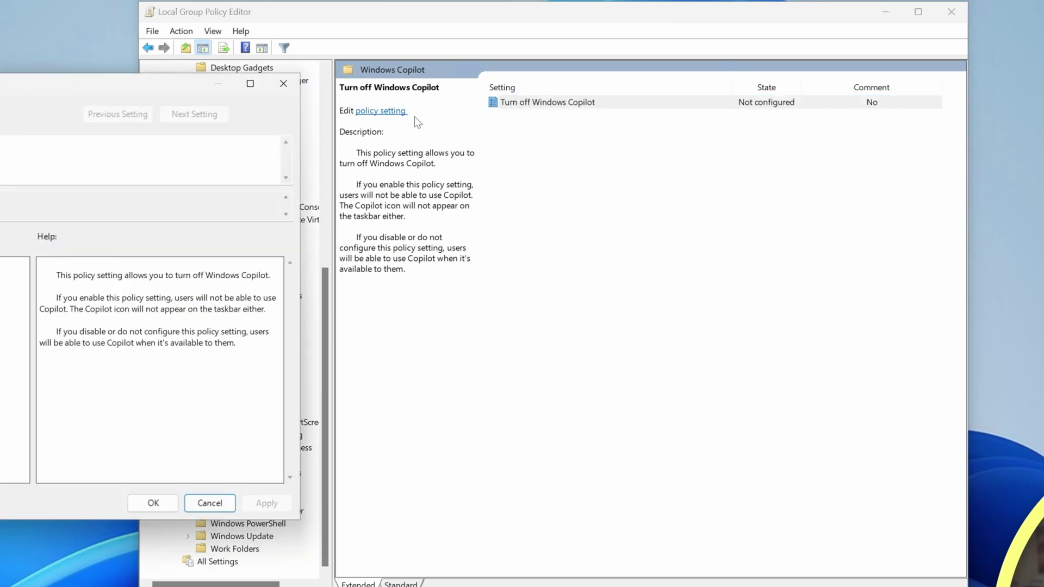
drag(30, 82, 468, 76)
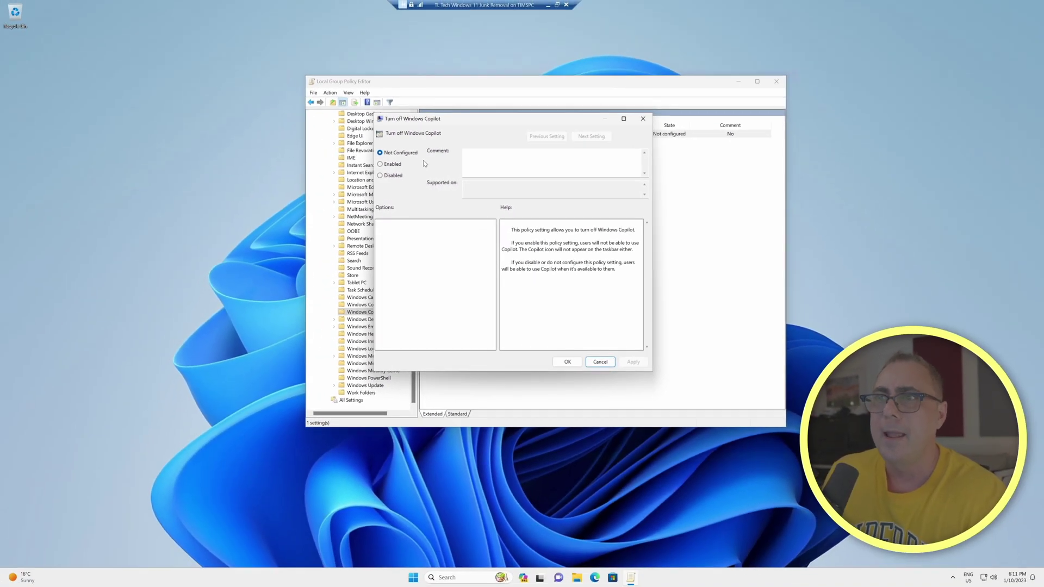
click(387, 179)
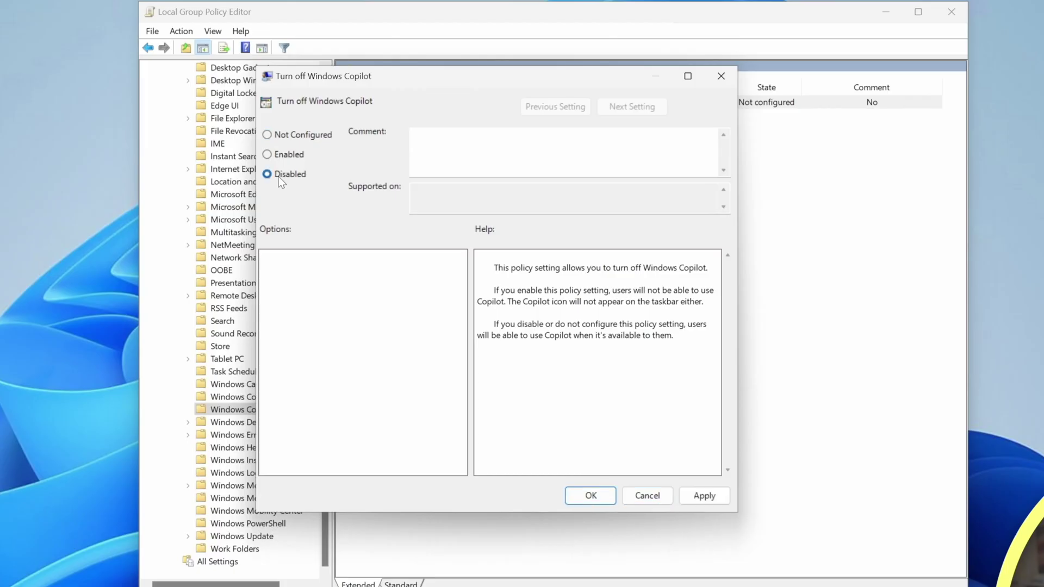
click(701, 496)
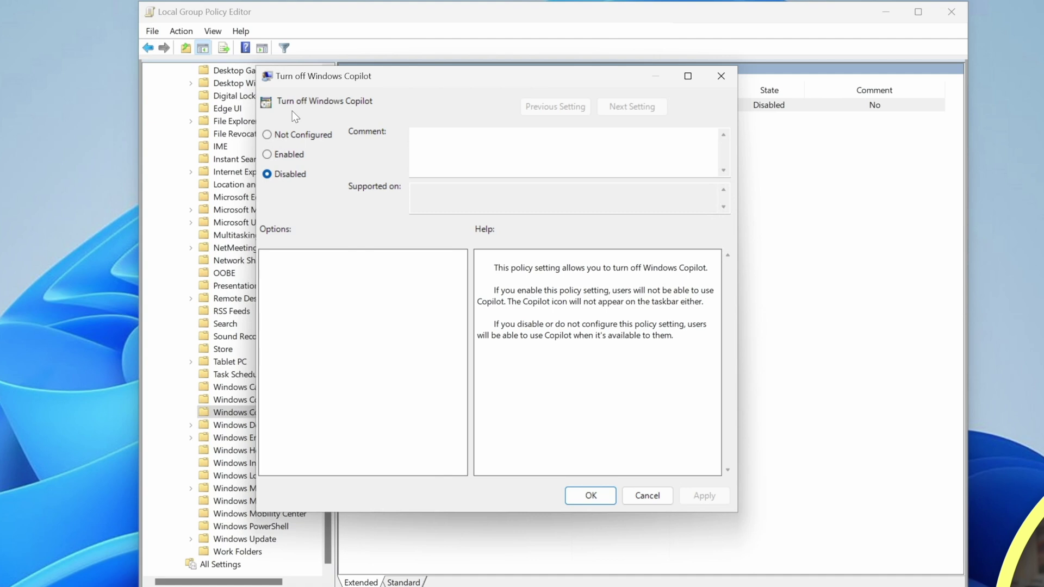
Set Turn off Windows Copilot to Enabled, apply and confirm with OK, then close the editor
click(286, 155)
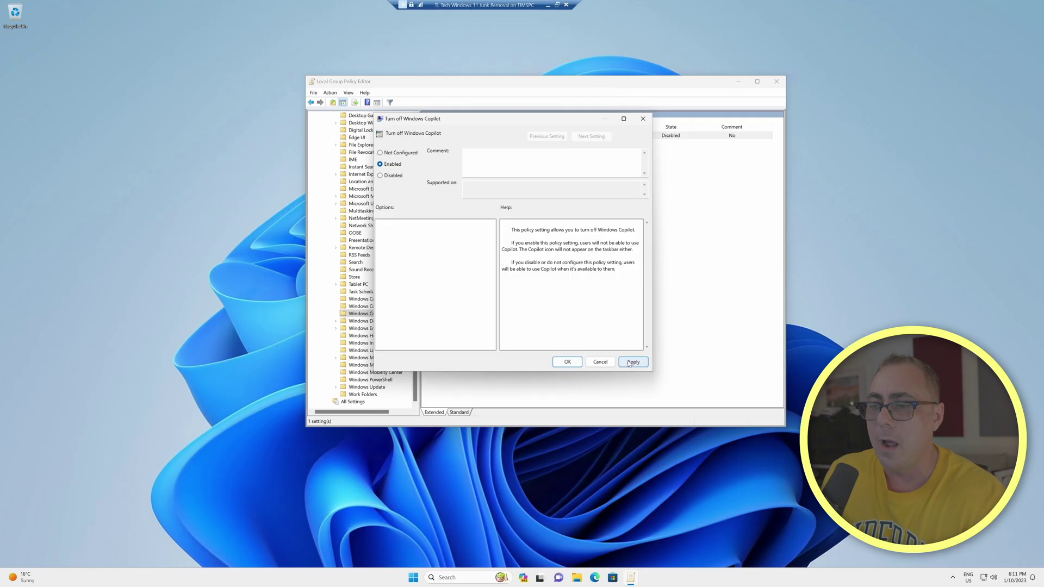
click(699, 497)
click(631, 362)
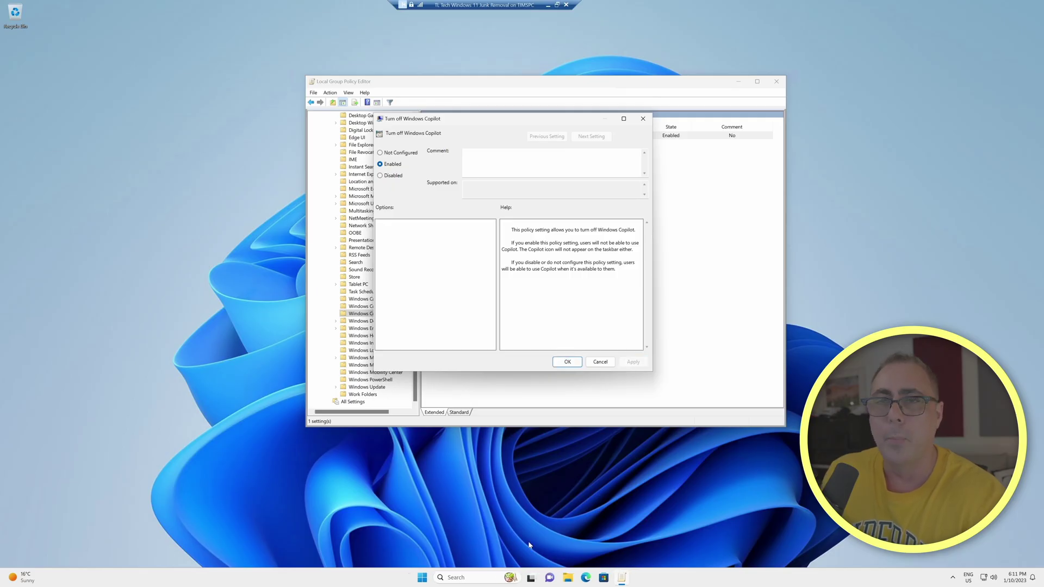
click(567, 362)
click(776, 82)
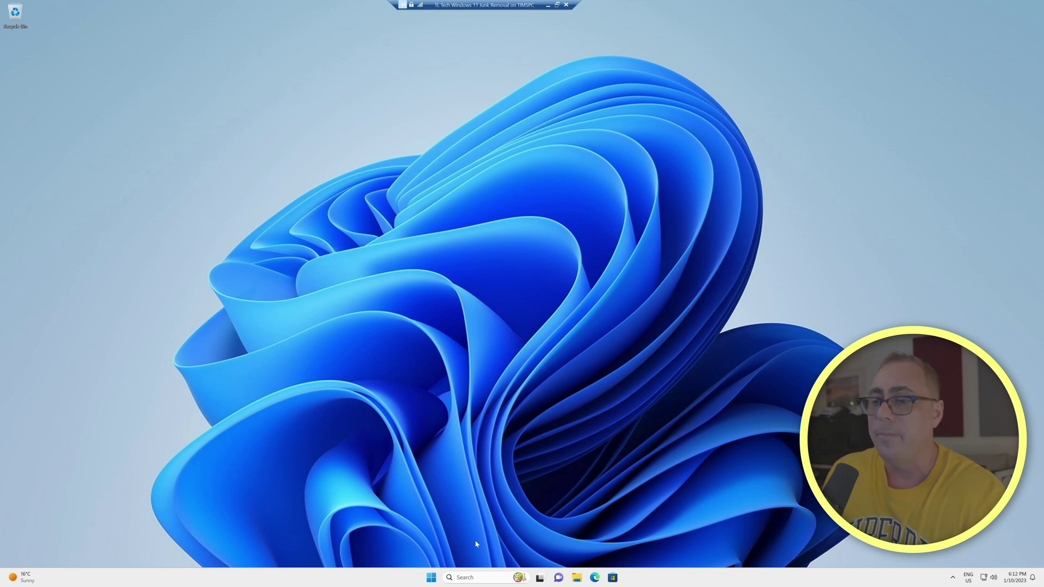
Open Settings > Personalization > Taskbar to verify Copilot (preview) is no longer listed
key(super+i)
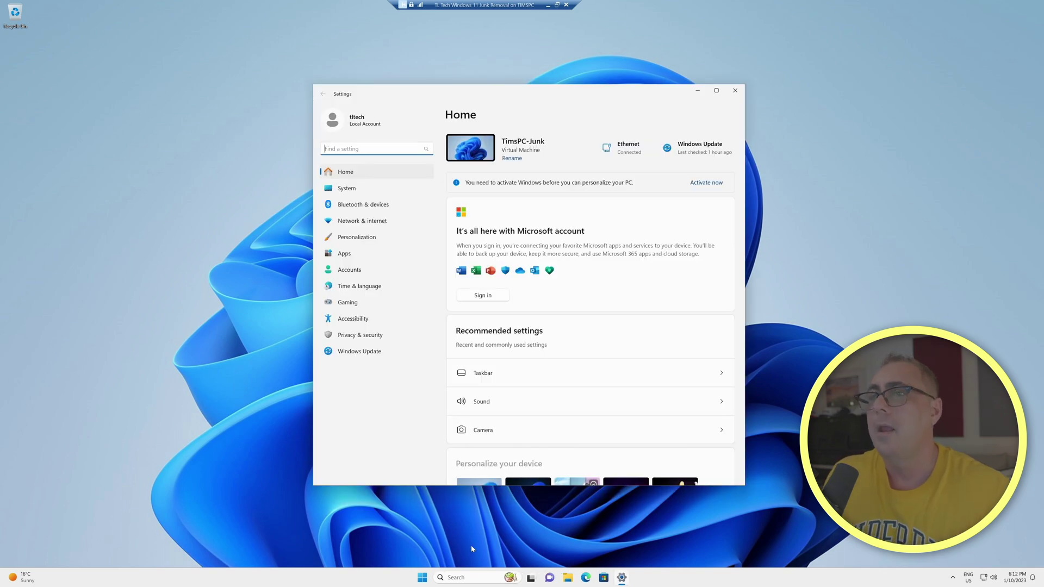
click(359, 242)
scroll(489, 421, down, 4)
scroll(489, 429, up, 1)
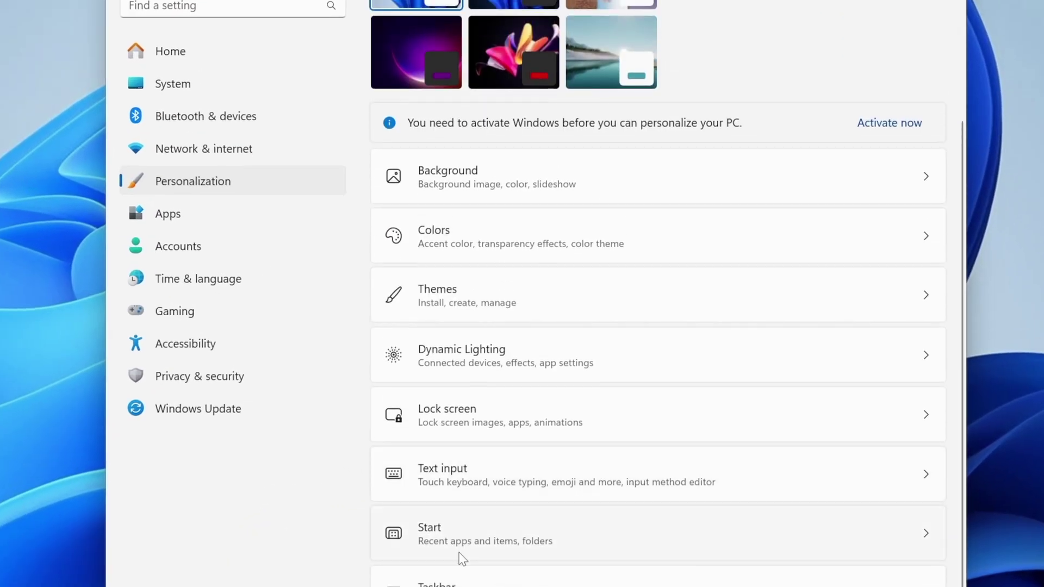
click(461, 581)
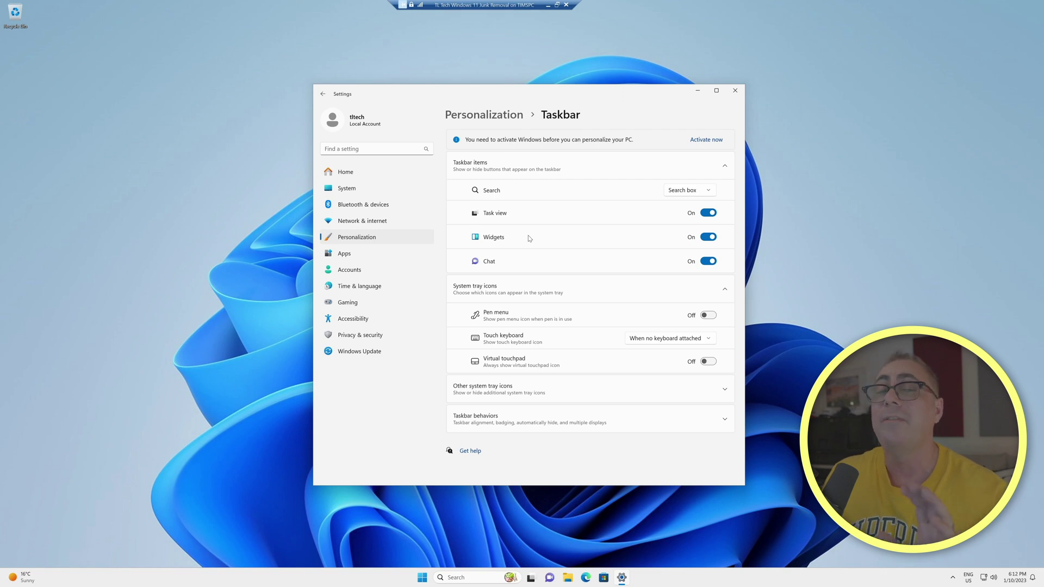
Close Settings, relaunch gpedit, and expand User Configuration > Administrative Templates > Windows Components
click(743, 91)
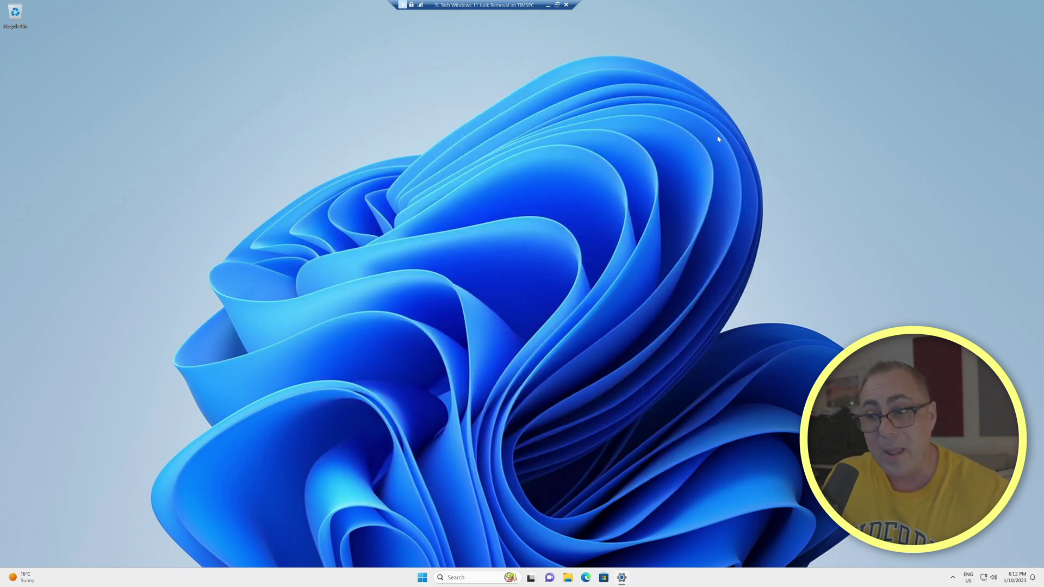
click(436, 578)
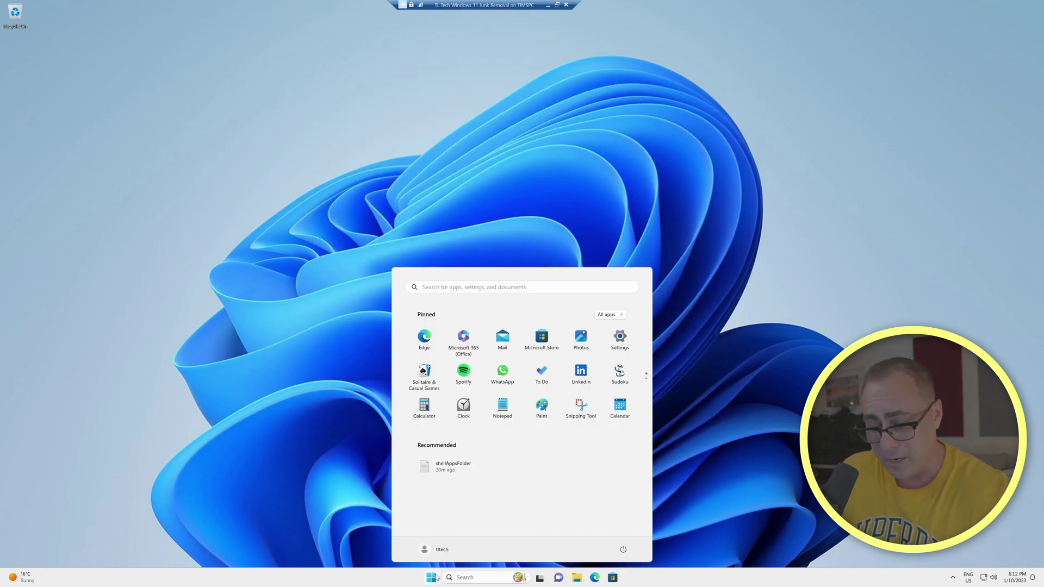
text(gpedit)
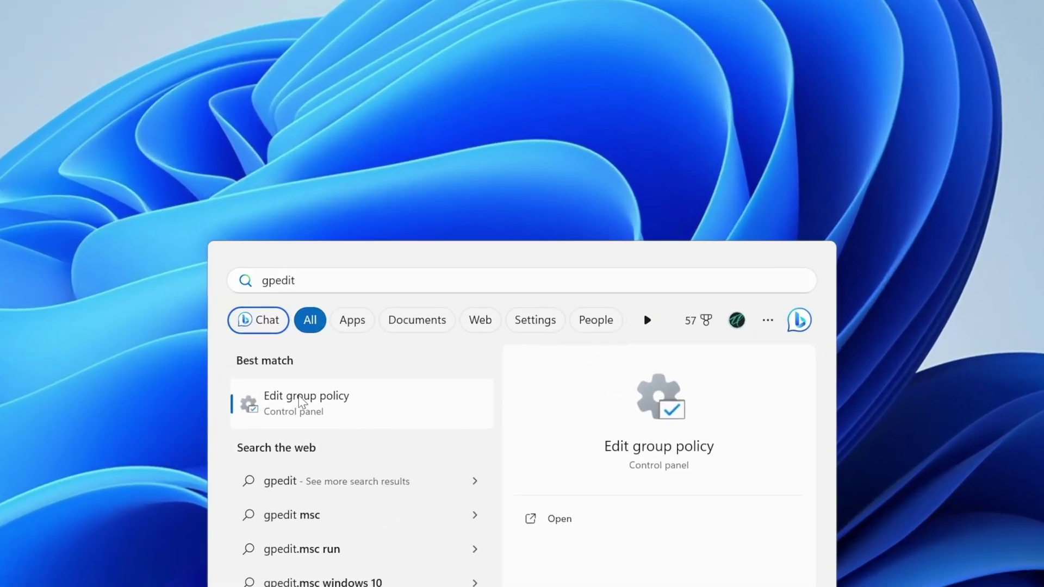
click(392, 358)
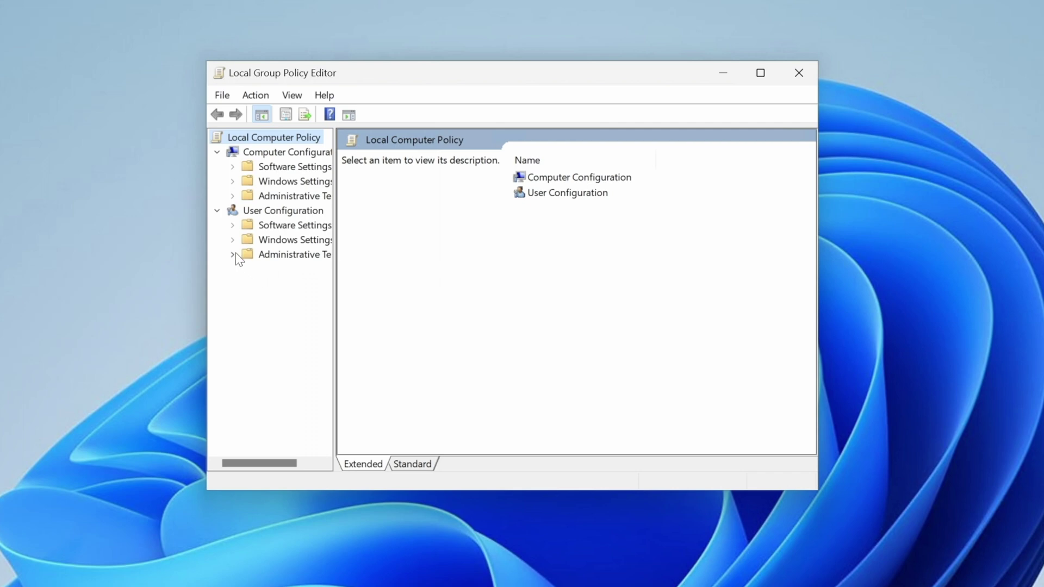
drag(335, 294, 415, 286)
click(233, 254)
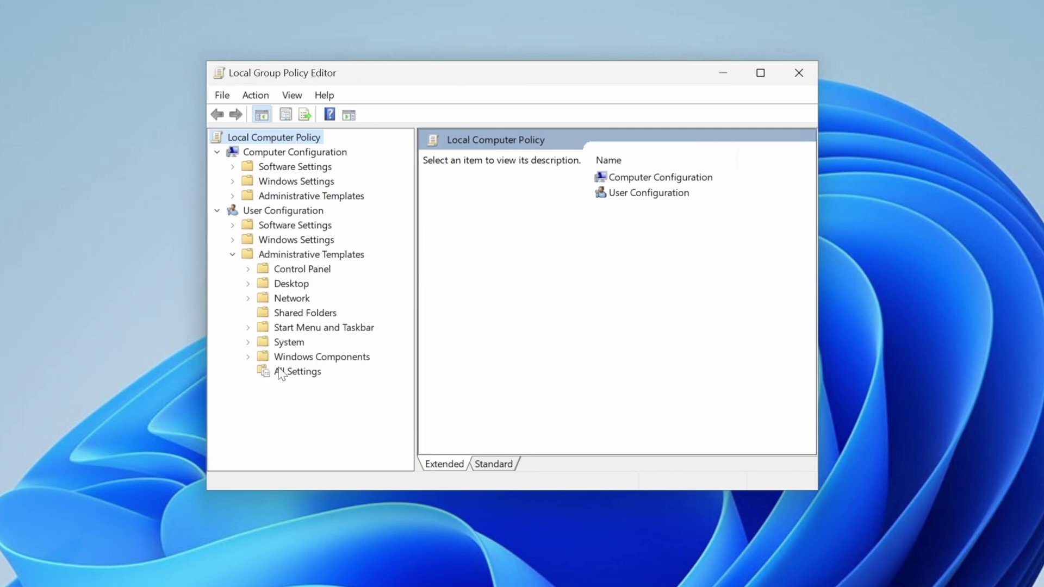
click(248, 357)
scroll(307, 381, down, 5)
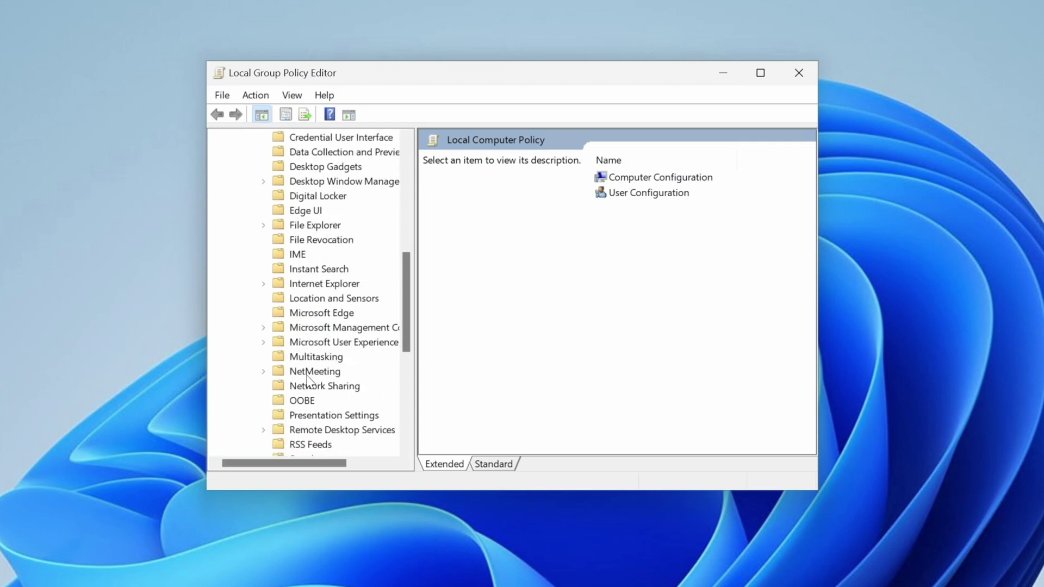
scroll(308, 380, down, 3)
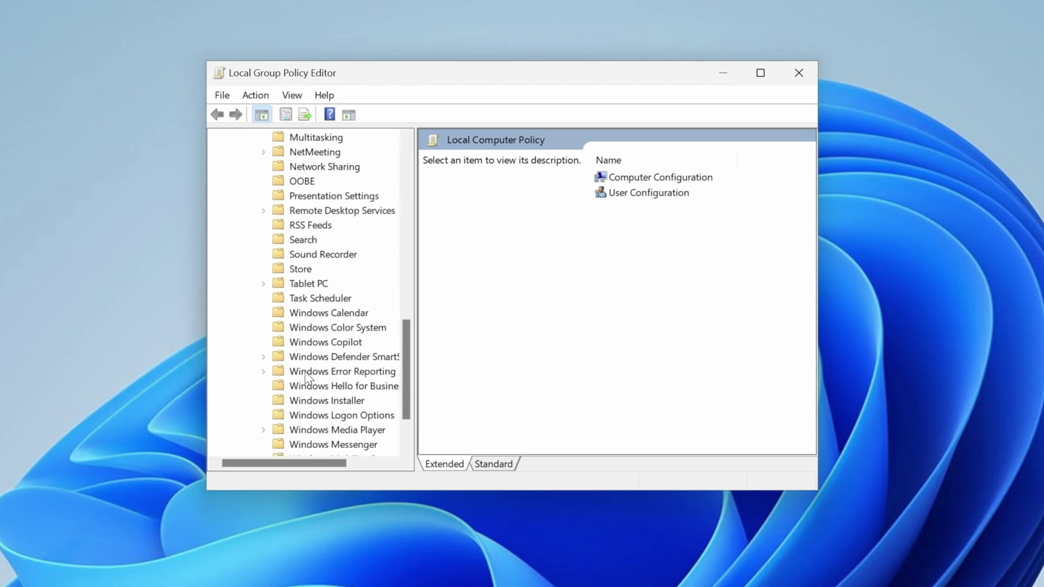
Reset the 'Turn off Windows Copilot' policy to Not Configured and close the Group Policy Editor
click(317, 346)
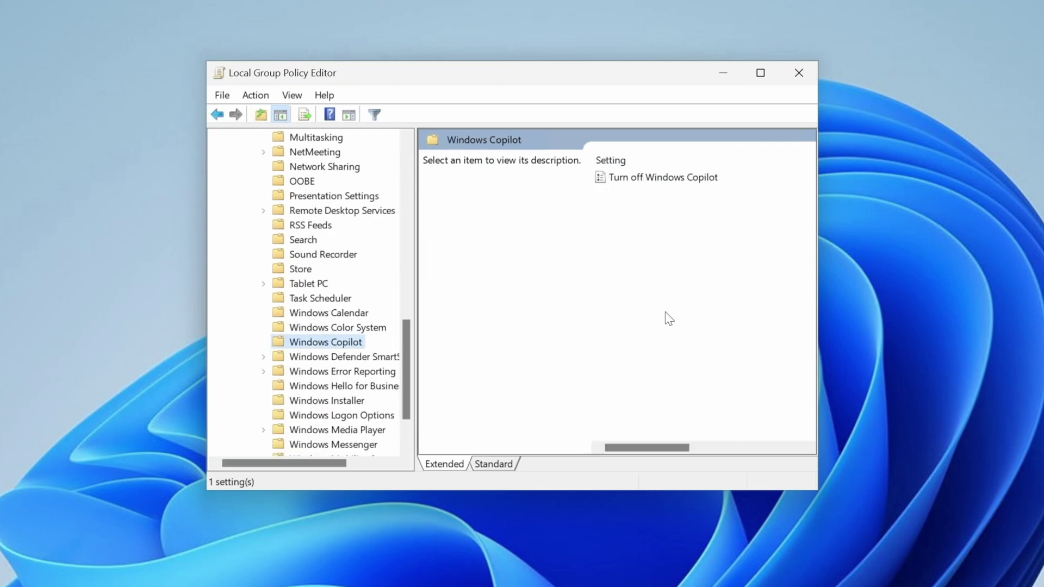
double_click(639, 180)
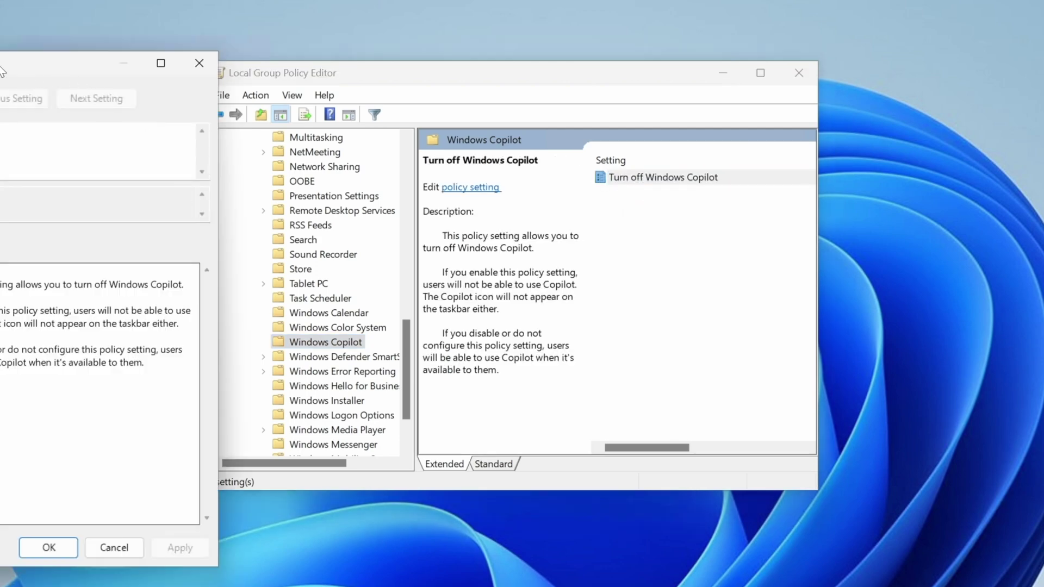
drag(11, 63, 591, 124)
click(313, 239)
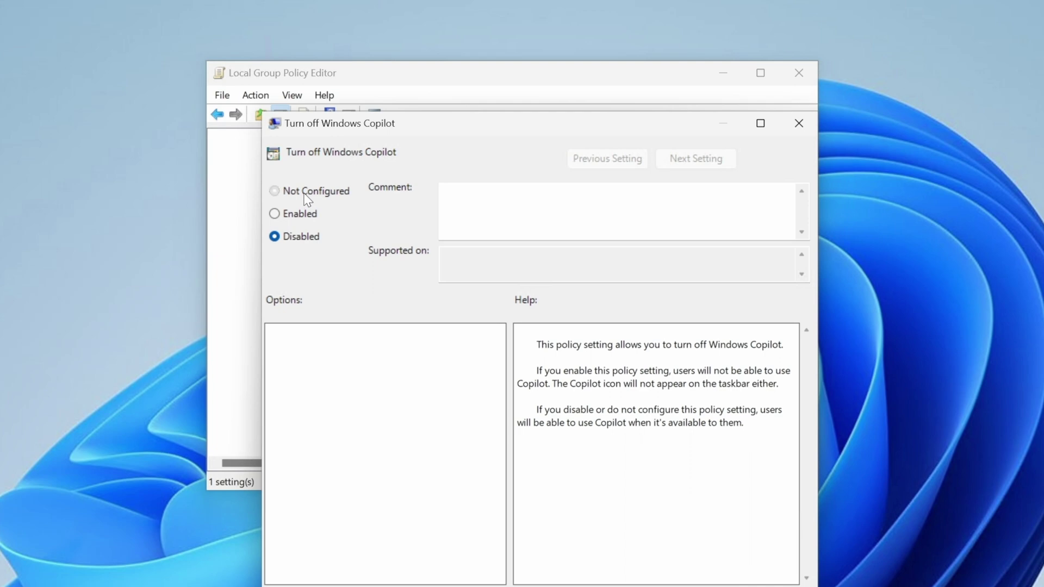
click(308, 196)
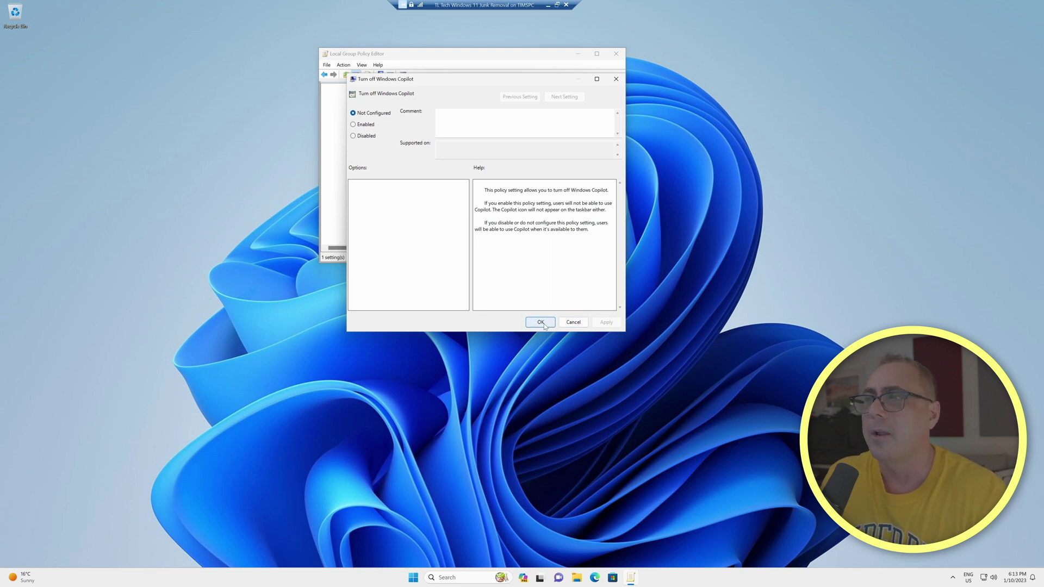
click(572, 323)
click(616, 53)
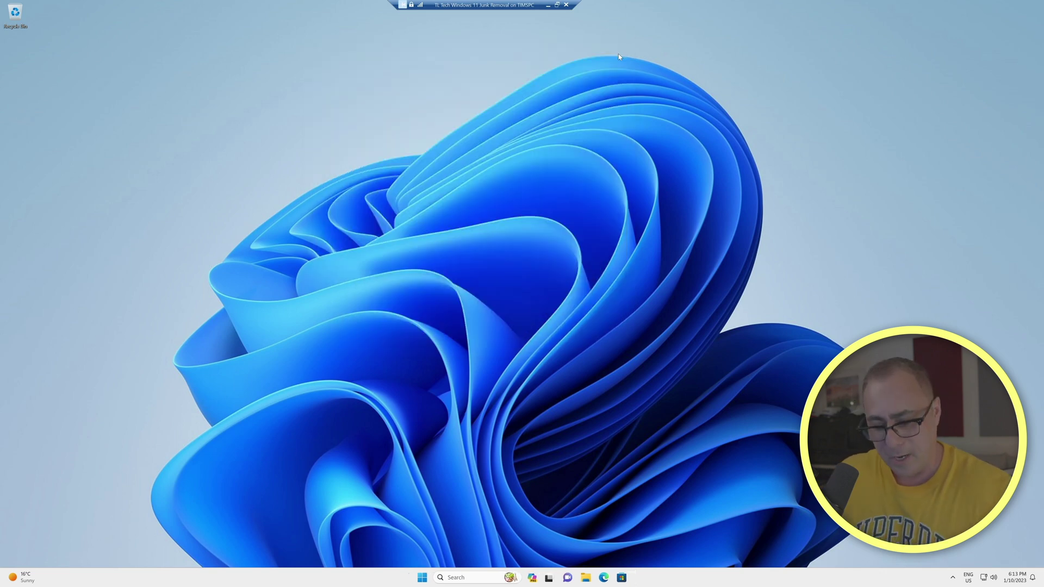
Check in Personalization > Taskbar settings that Copilot (preview) is On again
key(super+i)
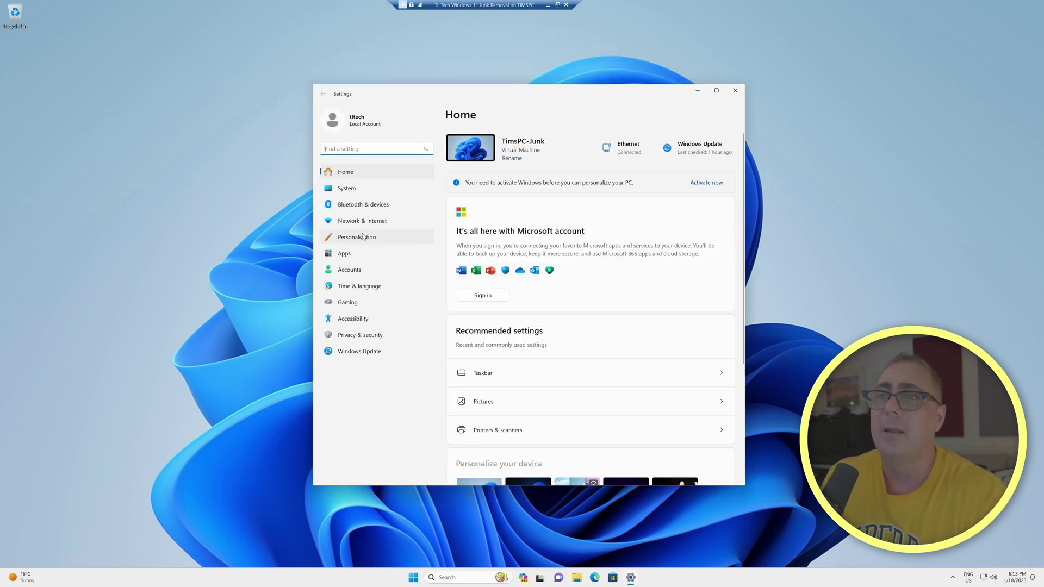
click(356, 237)
scroll(517, 390, down, 3)
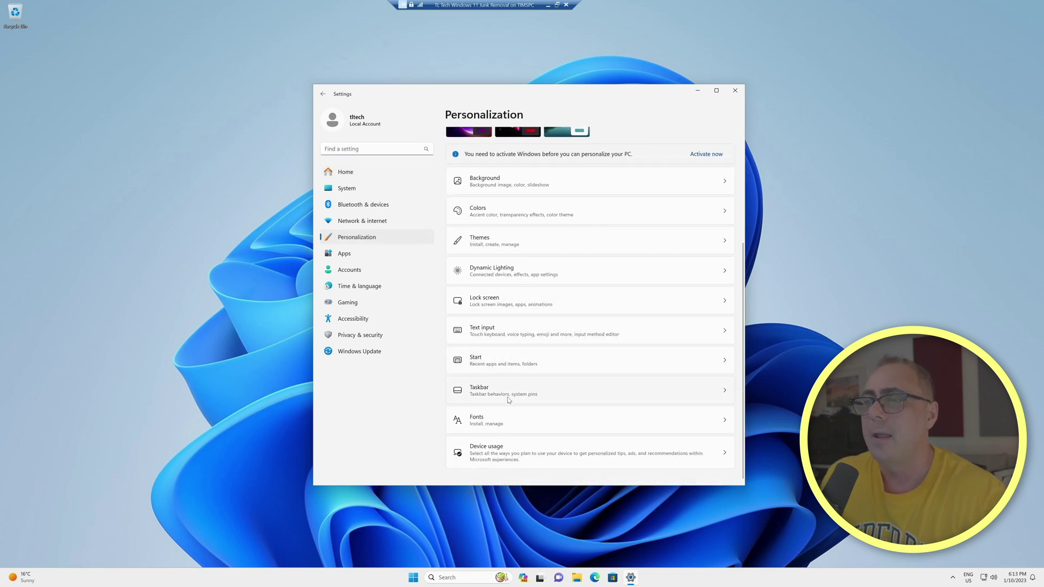
click(527, 378)
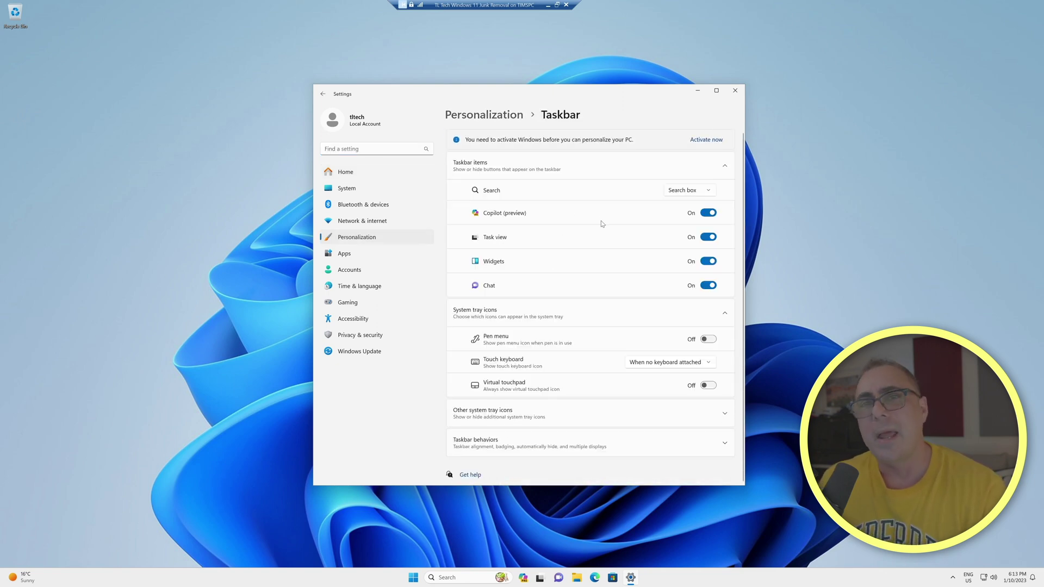